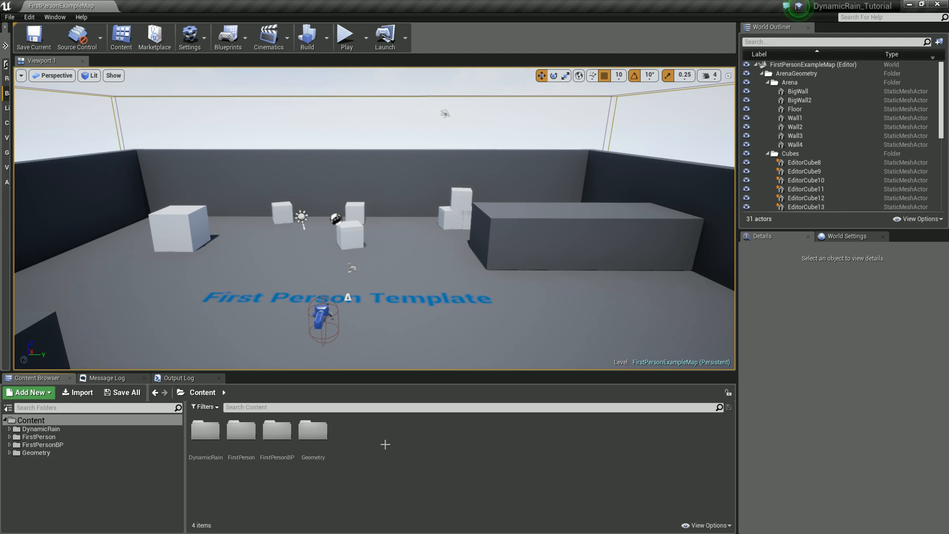
Step: Open the ExampleMap level from the DynamicRain content folder and run a short play test of it
{"action": "left_click", "coordinate": [42, 429]}
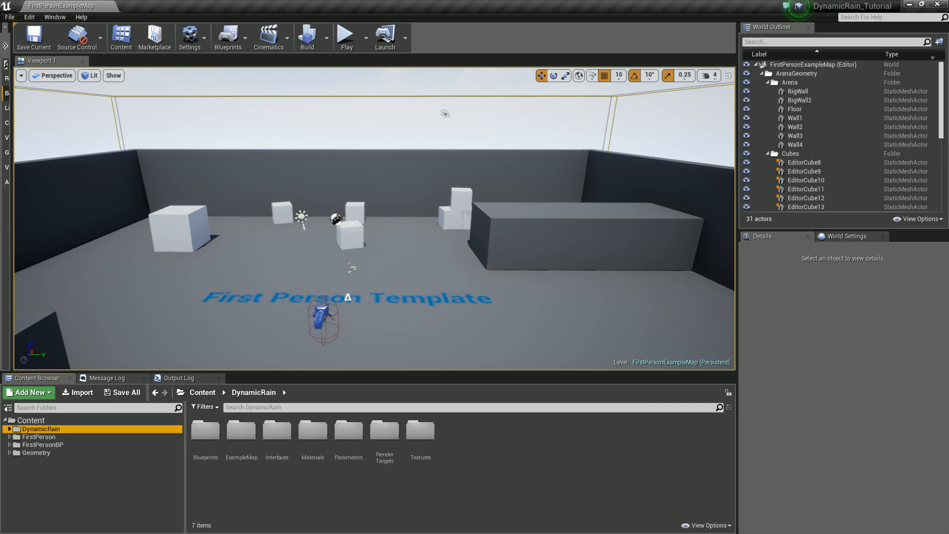
{"action": "double_click", "coordinate": [42, 429]}
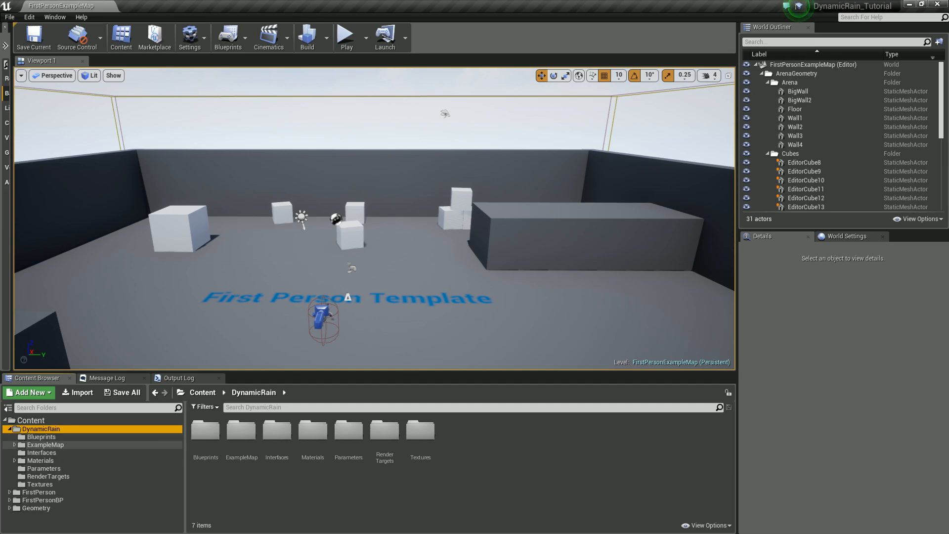
{"action": "left_click", "coordinate": [44, 444]}
{"action": "double_click", "coordinate": [349, 432]}
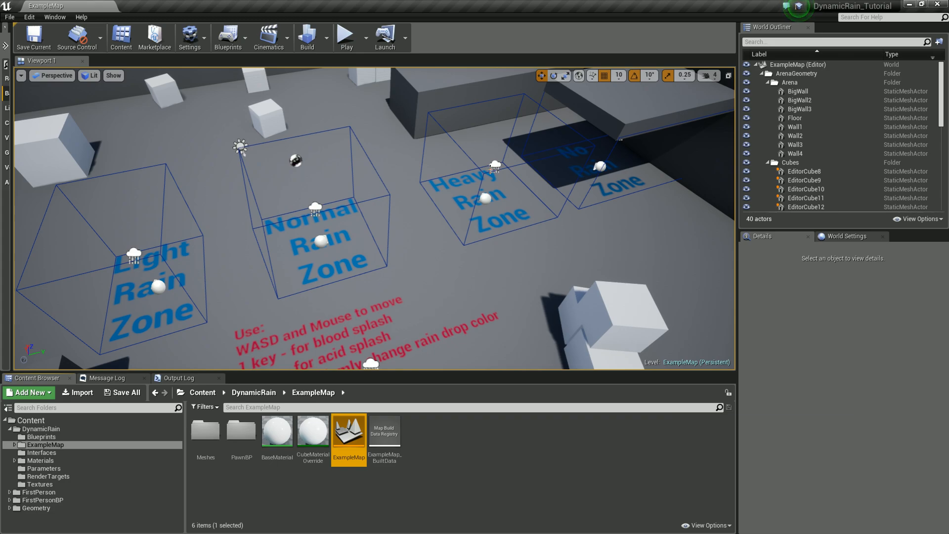
{"action": "left_click", "coordinate": [346, 37]}
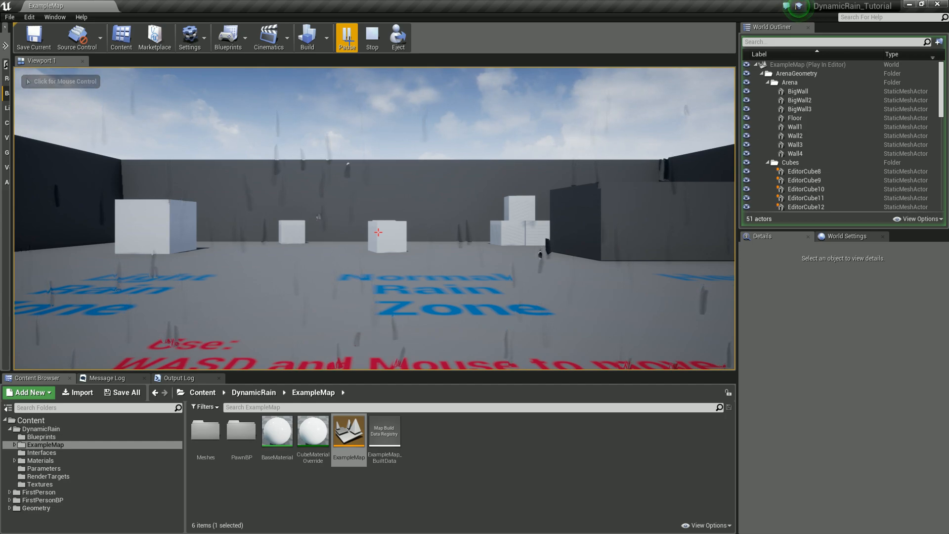
{"action": "left_click", "coordinate": [372, 37]}
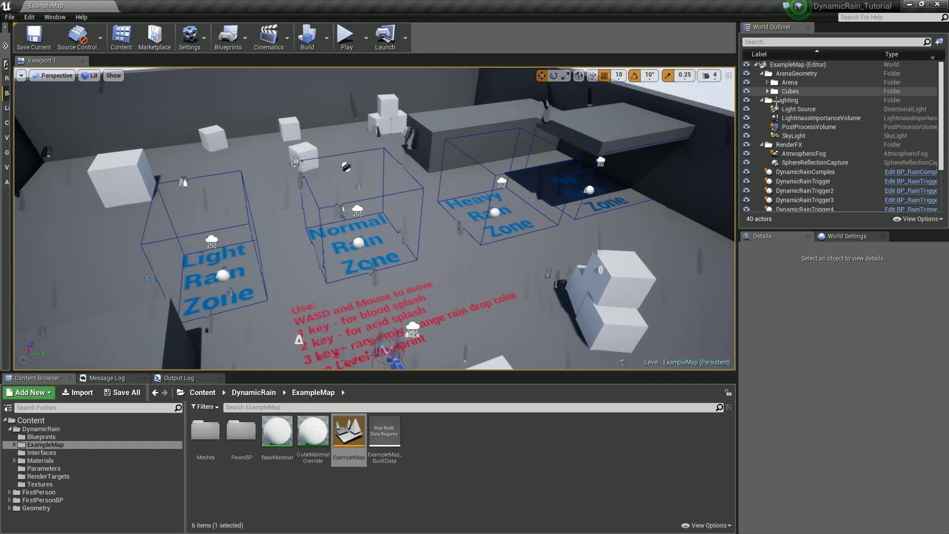
Step: Find the post process material assigned to the PostProcessVolume and locate it in the Materials/PostProcess content folder
{"action": "left_click", "coordinate": [809, 128]}
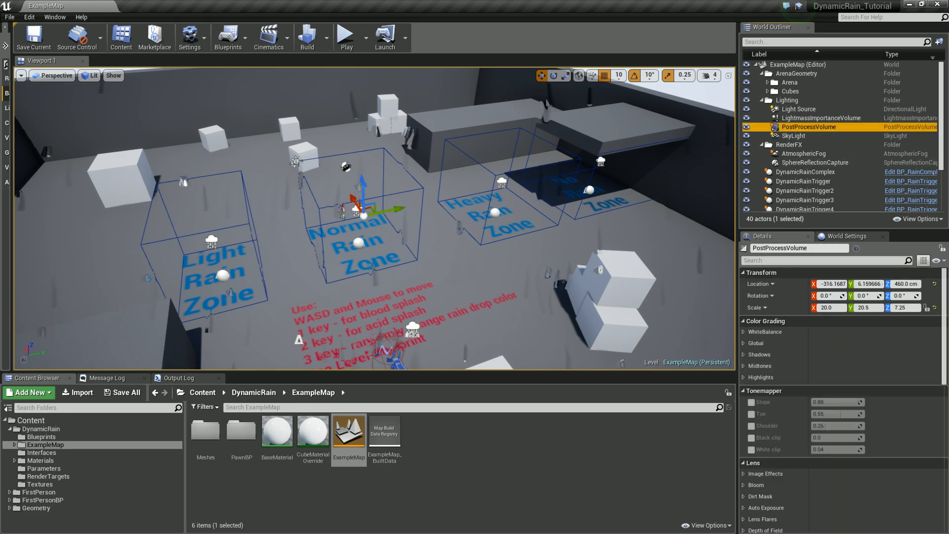
{"action": "scroll", "coordinate": [843, 395], "scroll_direction": "down", "scroll_amount": 5}
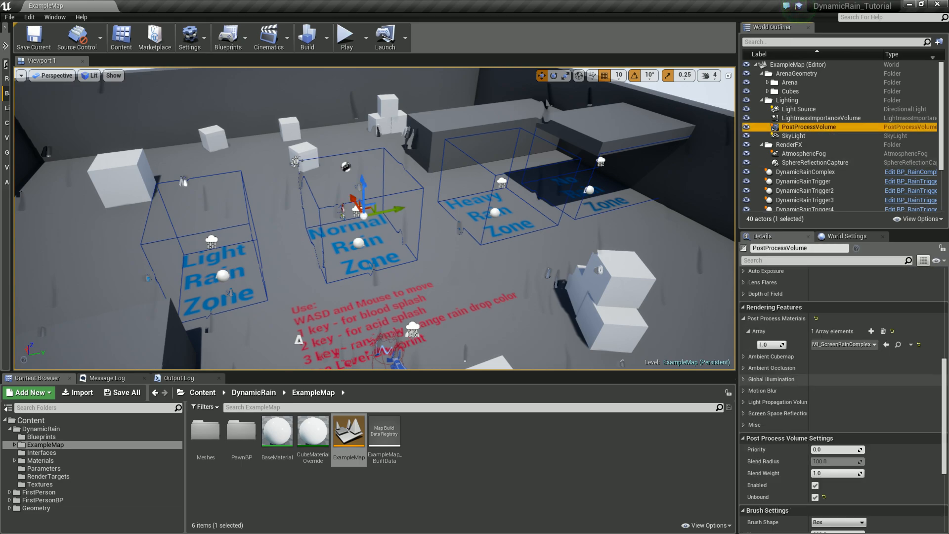
{"action": "left_click", "coordinate": [898, 345]}
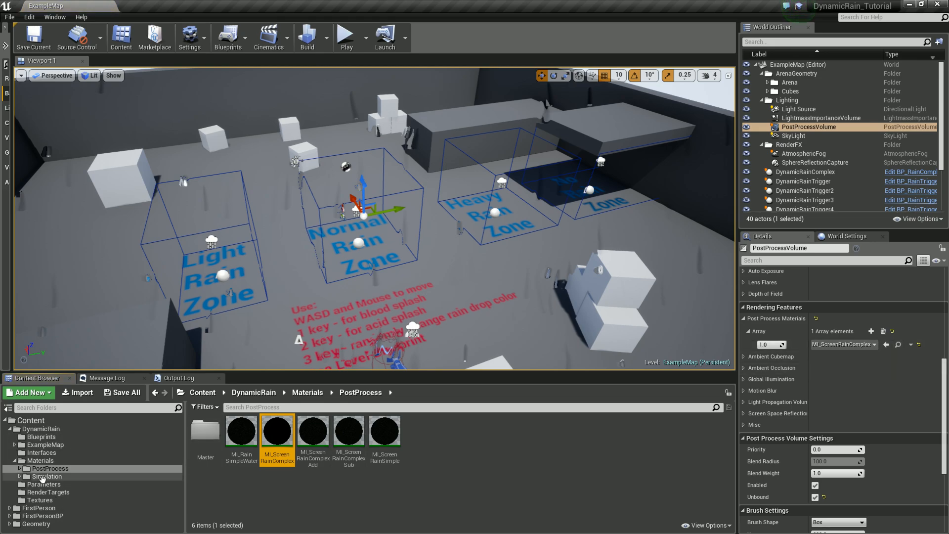
{"action": "left_click", "coordinate": [41, 461]}
{"action": "left_click", "coordinate": [50, 468]}
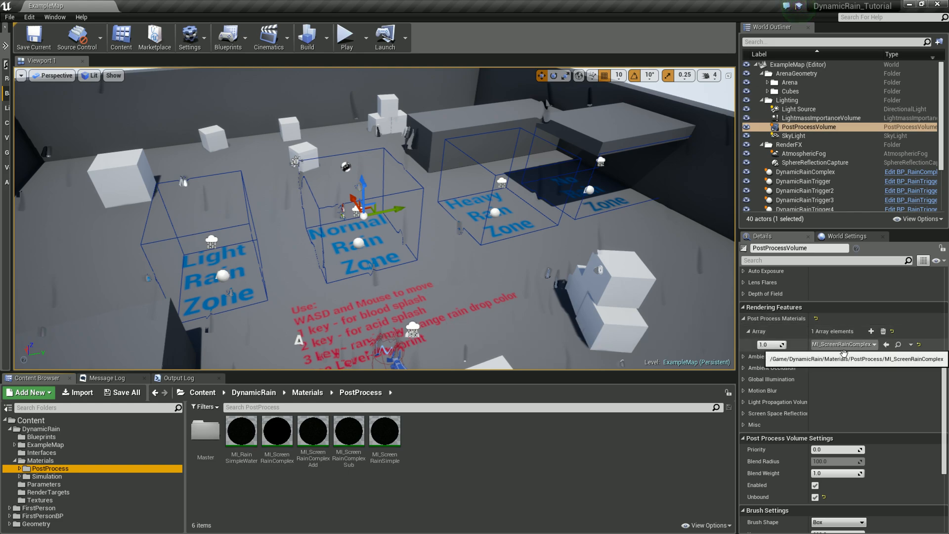
{"action": "left_click", "coordinate": [905, 349]}
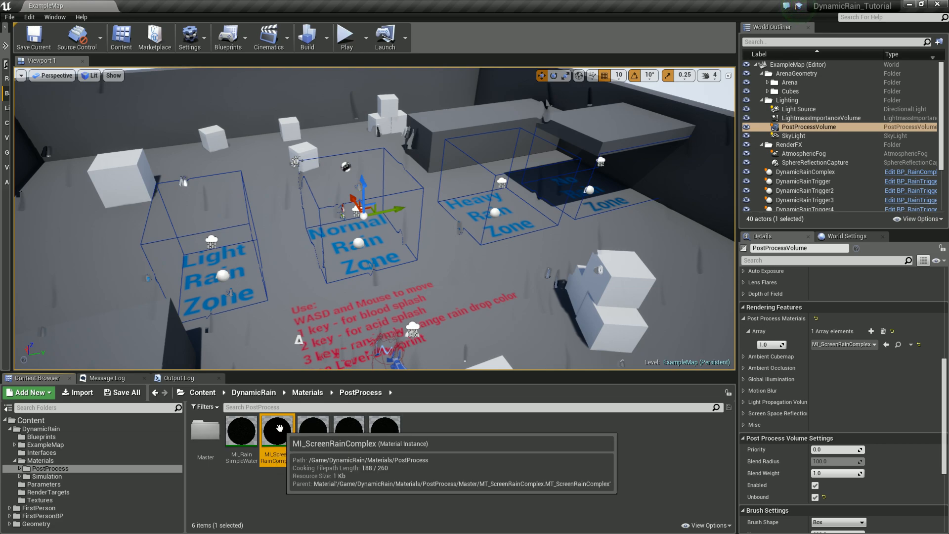
Step: Open the MI_ScreenRainComplex material instance and try AdditiveMultiply at about 2.04, leaving that override disabled
{"action": "double_click", "coordinate": [278, 439]}
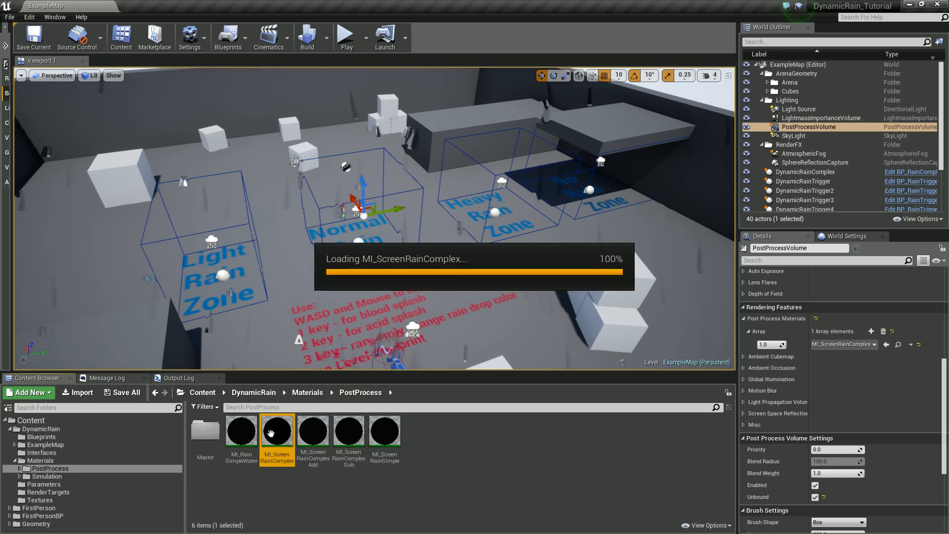
{"action": "left_click_drag", "start_coordinate": [426, 68], "coordinate": [810, 91]}
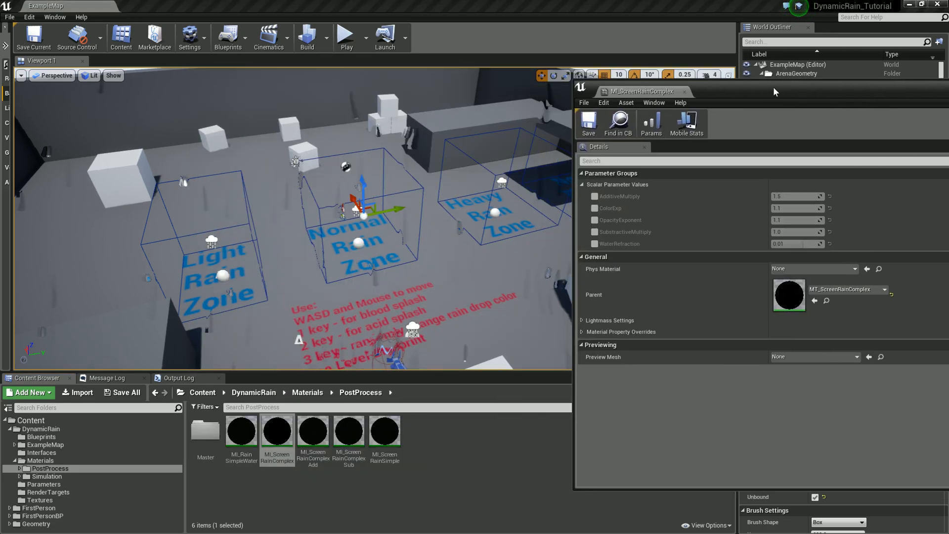
{"action": "left_click", "coordinate": [595, 196]}
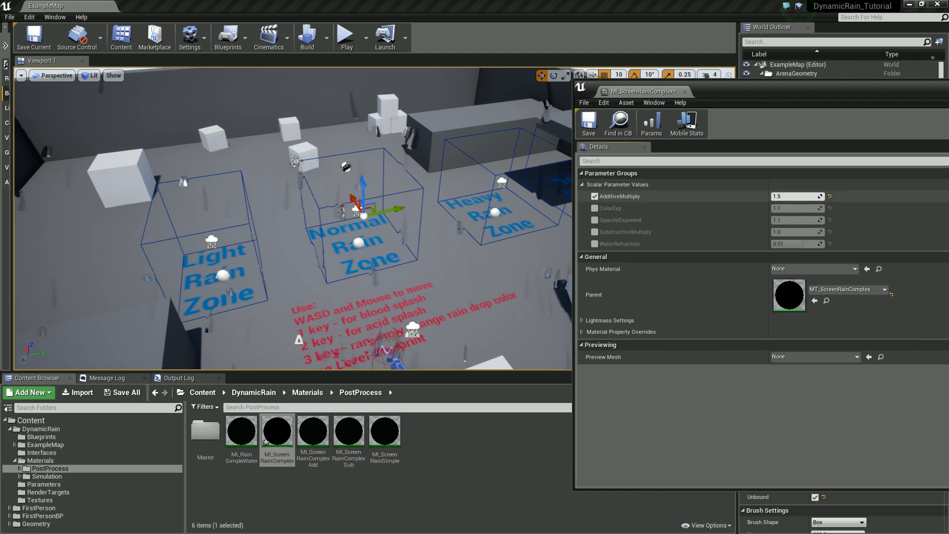
{"action": "mouse_move", "coordinate": [786, 197]}
{"action": "left_mouse_down"}
{"action": "mouse_move", "coordinate": [821, 196]}
{"action": "mouse_move", "coordinate": [785, 197]}
{"action": "mouse_move", "coordinate": [811, 208]}
{"action": "mouse_move", "coordinate": [791, 208]}
{"action": "left_mouse_up"}
{"action": "left_click", "coordinate": [594, 197]}
Step: Override ColorExp with about 0.97 in the material instance and close its editor
{"action": "left_click", "coordinate": [595, 209]}
{"action": "left_click", "coordinate": [595, 208]}
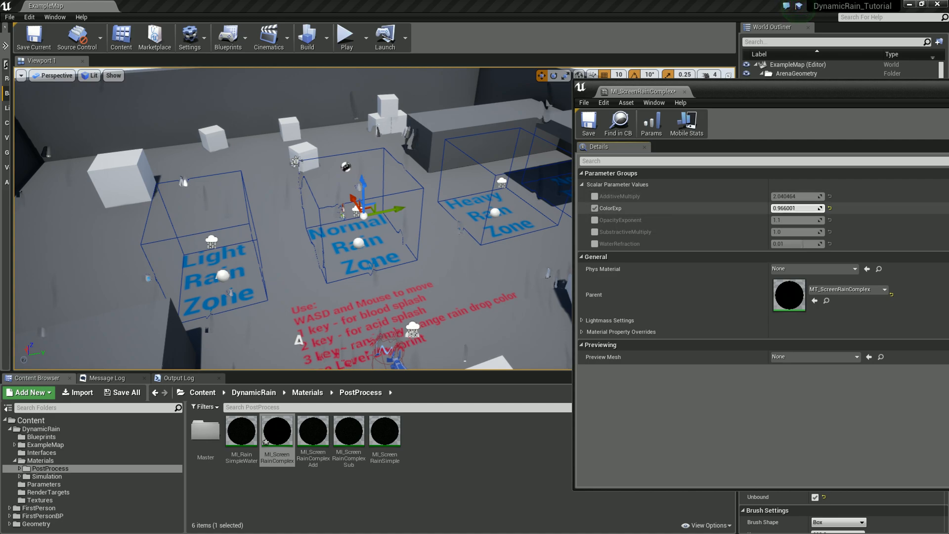
{"action": "left_click", "coordinate": [685, 91]}
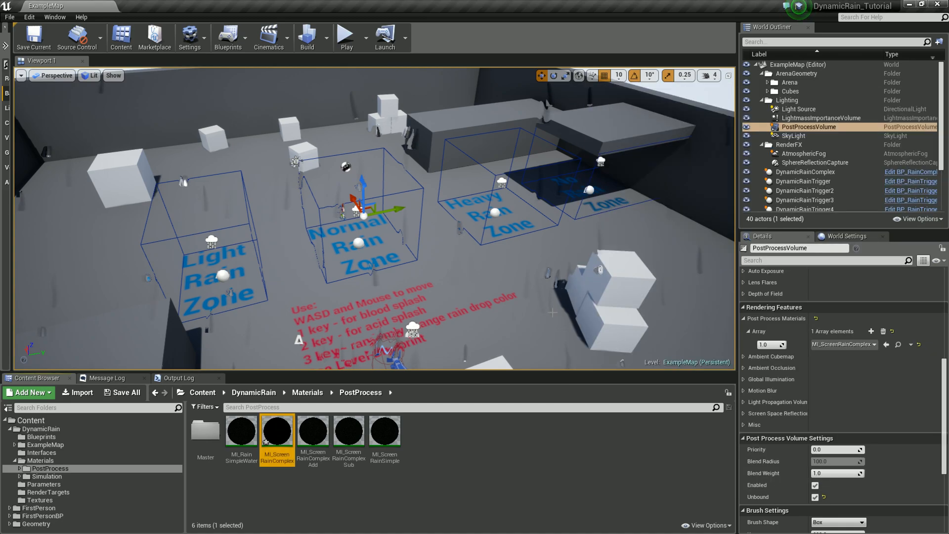
Step: Try MI_ScreenRainComplexSub as the PostProcessVolume's post process material, then assign MI_ScreenRainComplexAdd instead
{"action": "left_click", "coordinate": [479, 469]}
{"action": "left_click_drag", "start_coordinate": [315, 432], "coordinate": [844, 343]}
{"action": "left_click_drag", "start_coordinate": [352, 432], "coordinate": [843, 344]}
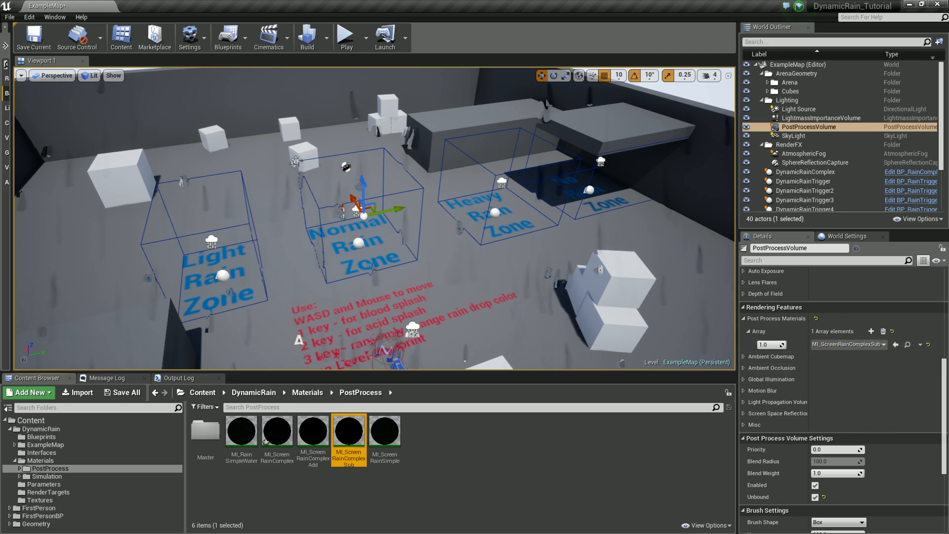
{"action": "left_click_drag", "start_coordinate": [313, 432], "coordinate": [843, 344]}
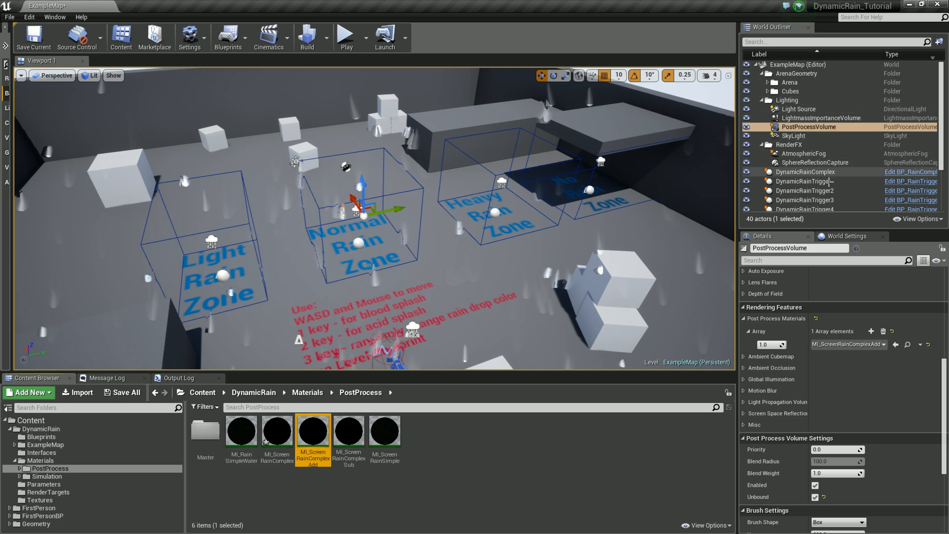
Step: Select the DynamicRainComplex actor and examine the BP_RainComplex and BP_RainSimple assets in the DynamicRain Blueprints folder
{"action": "left_click", "coordinate": [806, 173]}
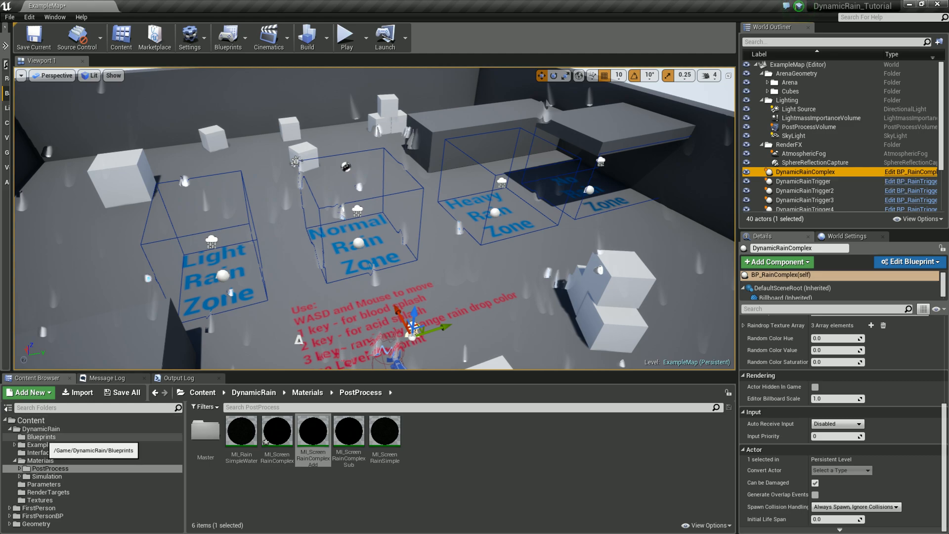
{"action": "left_click", "coordinate": [41, 438]}
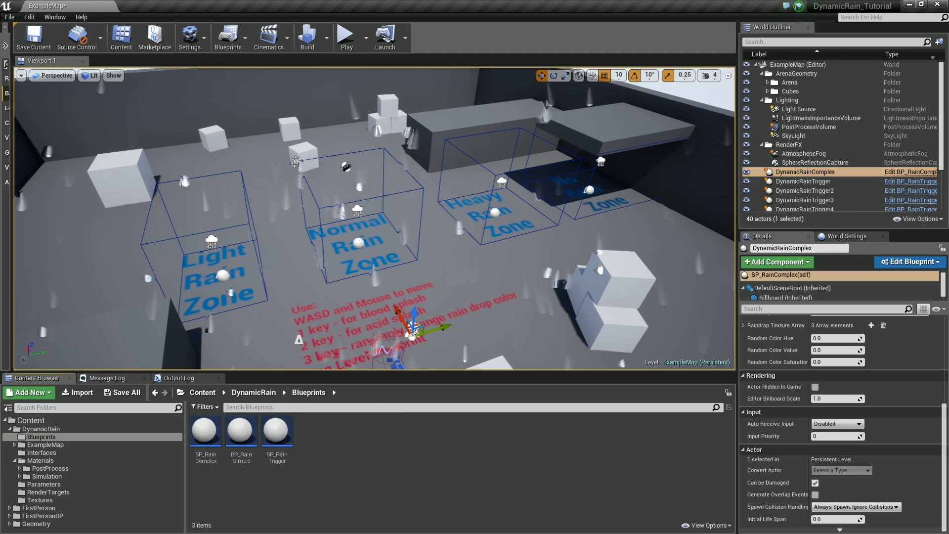
{"action": "left_click", "coordinate": [212, 428]}
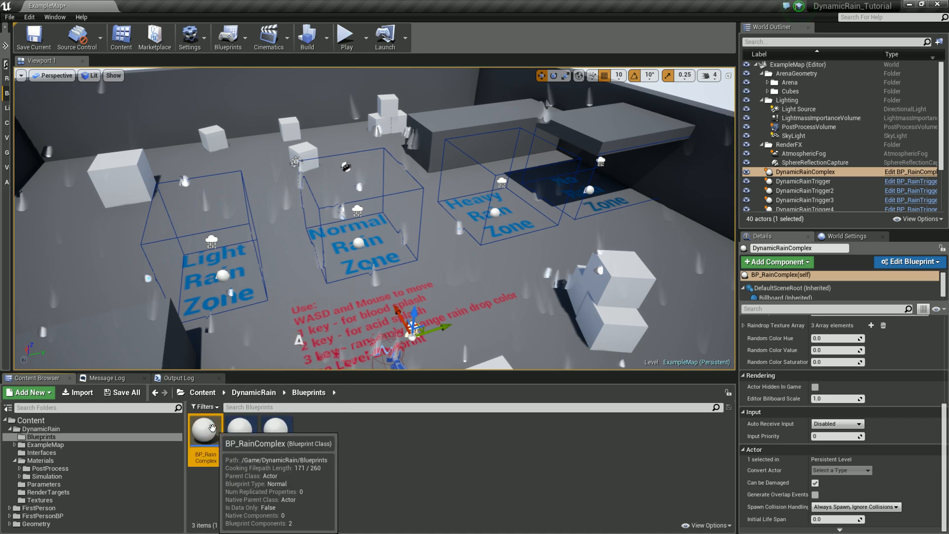
{"action": "left_click", "coordinate": [240, 430]}
{"action": "left_click", "coordinate": [205, 432]}
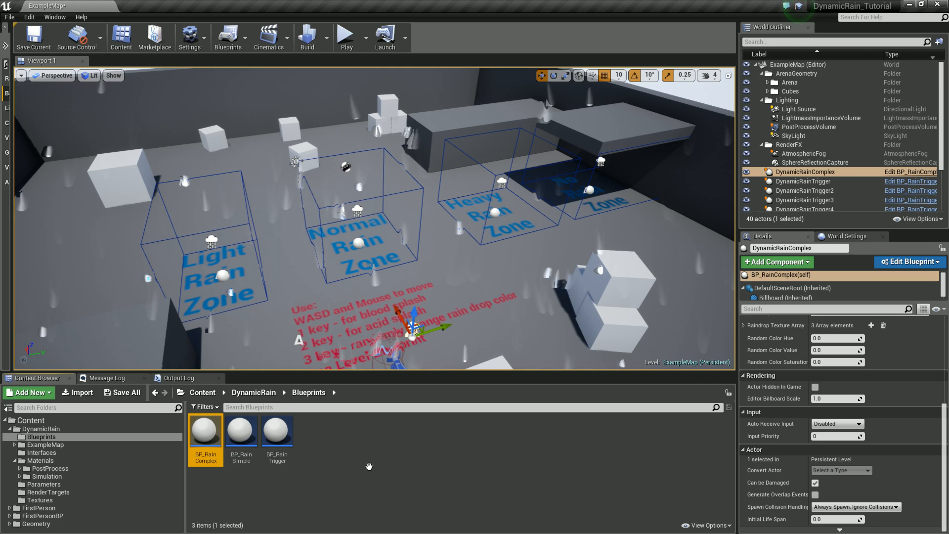
{"action": "left_click", "coordinate": [241, 429]}
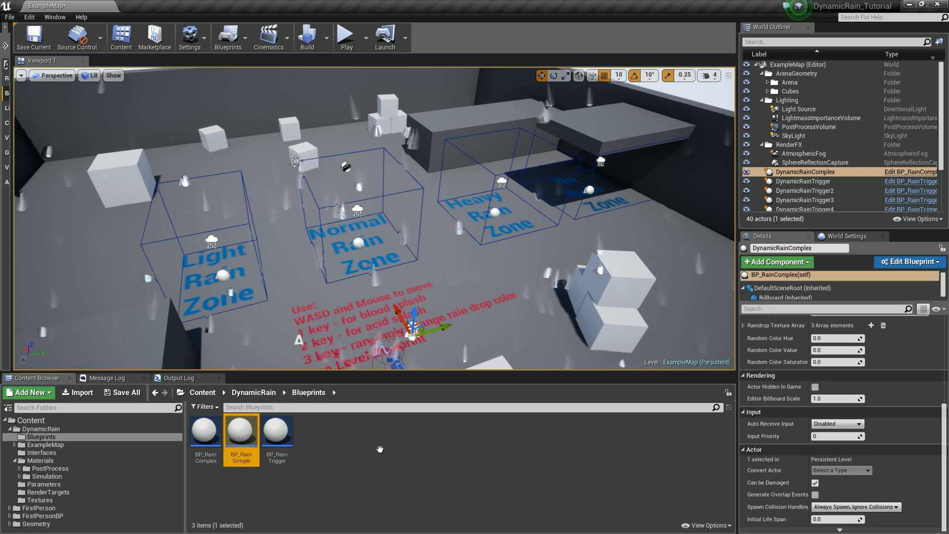
Step: Review the DynamicRainComplex actor's default settings and its drop shape and color properties
{"action": "left_click", "coordinate": [805, 162]}
{"action": "left_click", "coordinate": [805, 172]}
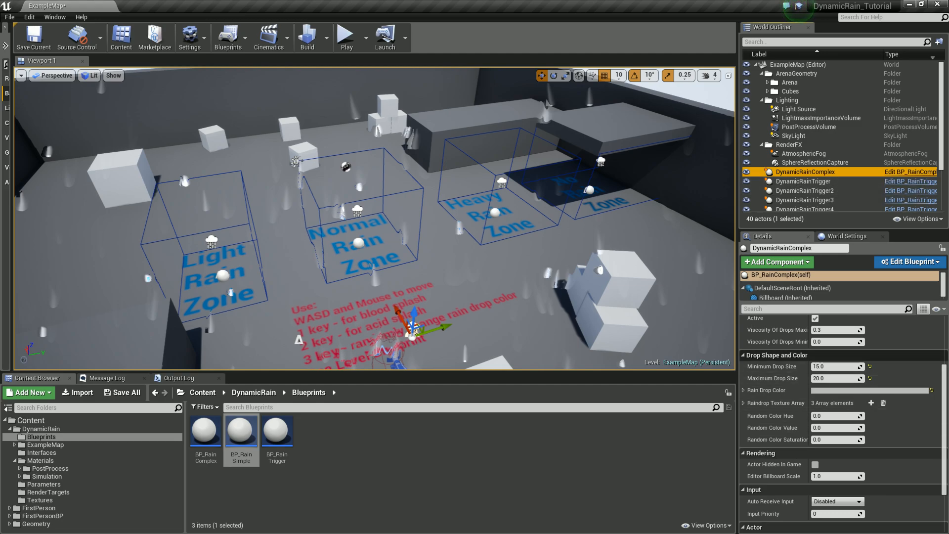
{"action": "scroll", "coordinate": [841, 361], "scroll_direction": "up", "scroll_amount": 5}
{"action": "scroll", "coordinate": [841, 394], "scroll_direction": "down", "scroll_amount": 2}
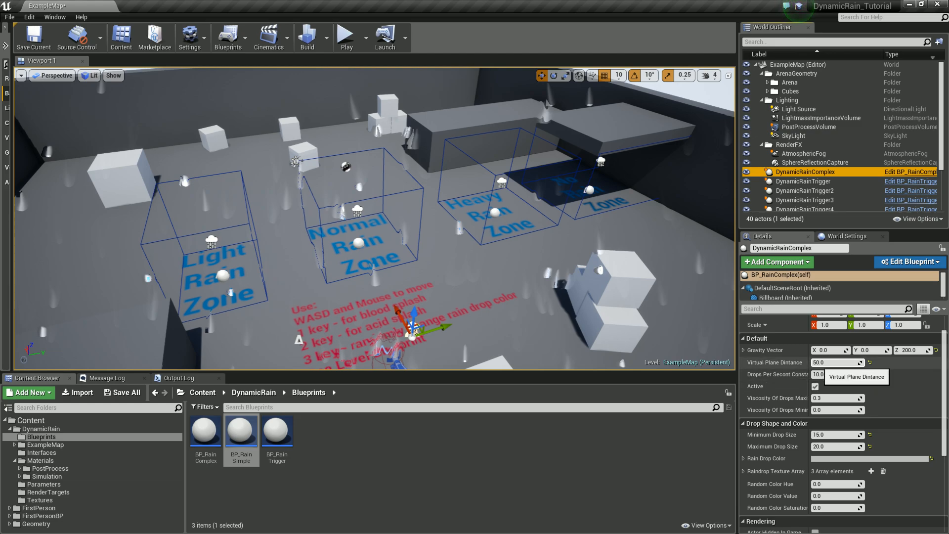
Step: Select the FirstPersonCharacter in the level and examine its camera orientation with the Rotate tool
{"action": "right_click_drag", "start_coordinate": [374, 219], "coordinate": [311, 218]}
{"action": "right_click_drag", "start_coordinate": [528, 263], "coordinate": [528, 256]}
{"action": "left_click", "coordinate": [329, 217]}
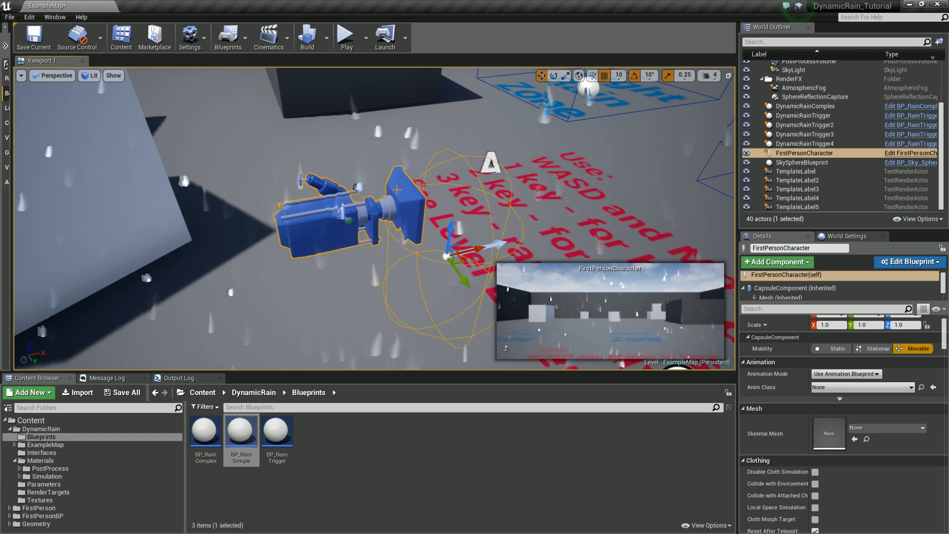
{"action": "key", "text": "e"}
{"action": "left_click_drag", "start_coordinate": [494, 260], "coordinate": [465, 200]}
{"action": "left_click_drag", "start_coordinate": [495, 282], "coordinate": [456, 236]}
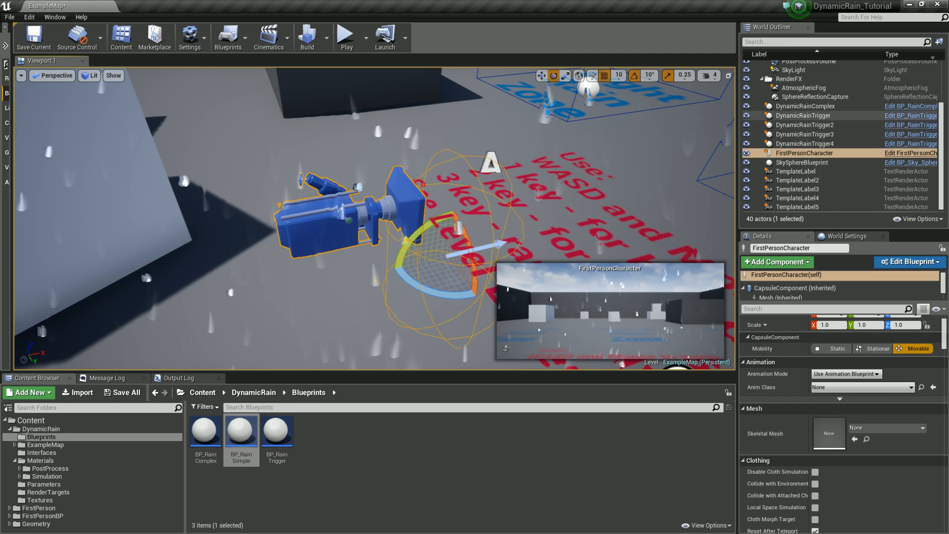
Step: Check the DynamicRainComplex actor's Virtual Plane Distance setting and briefly play-test the level
{"action": "left_click", "coordinate": [805, 107]}
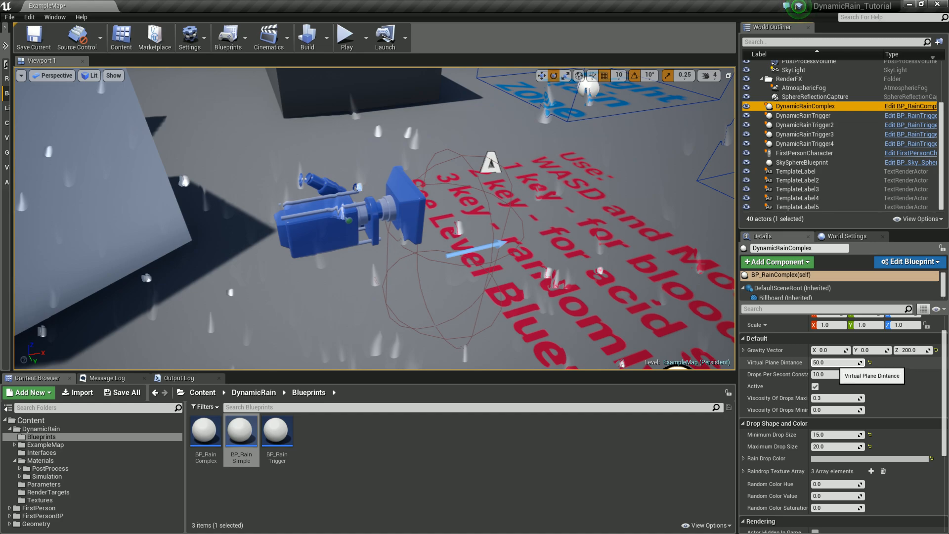
{"action": "left_click", "coordinate": [345, 35]}
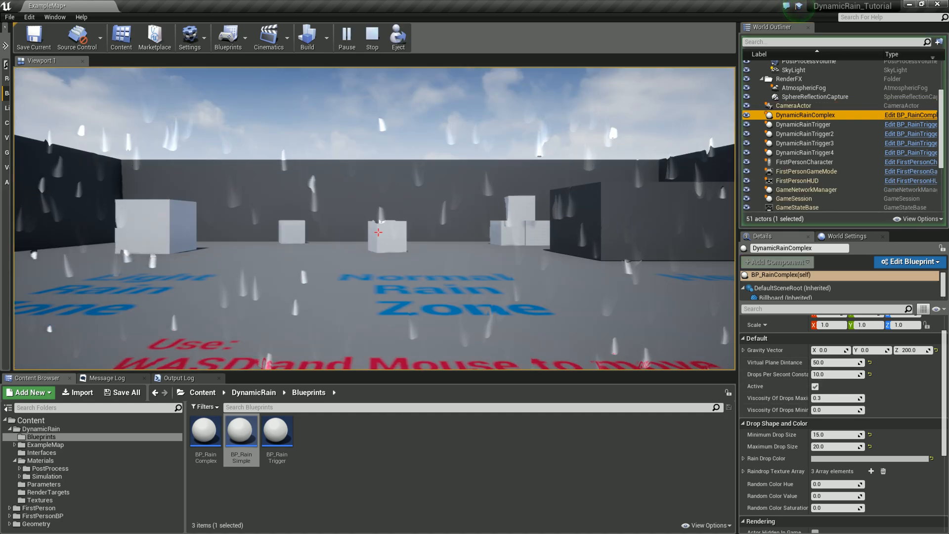
{"action": "left_click", "coordinate": [372, 36]}
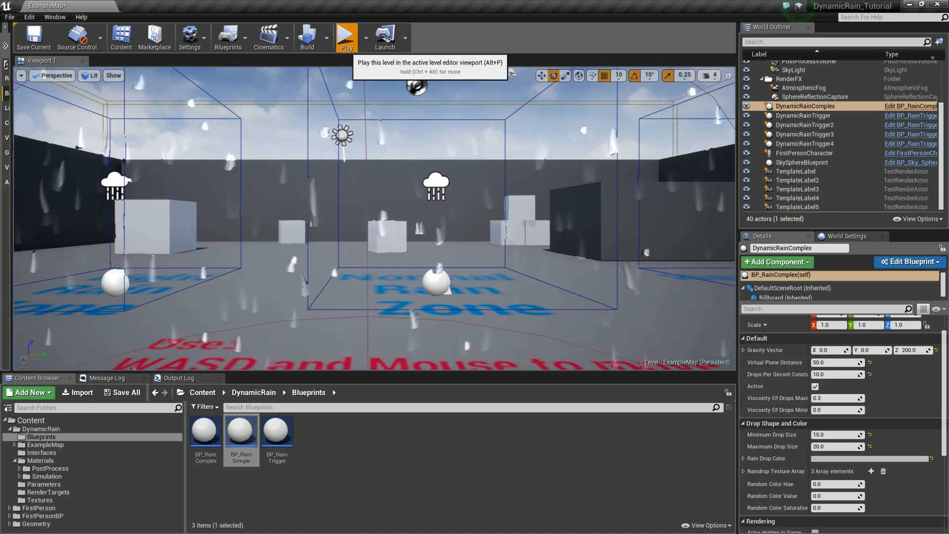
Step: While playing the level, set DynamicRainComplex to about 26.8 drops per second and drop viscosity to about 1.1 maximum and 0.03 minimum
{"action": "left_click", "coordinate": [346, 35]}
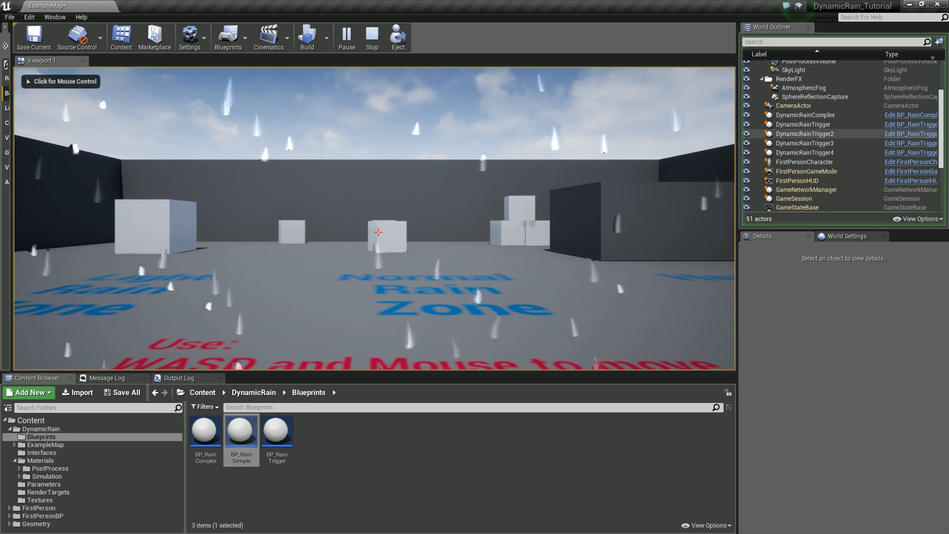
{"action": "left_click", "coordinate": [811, 115]}
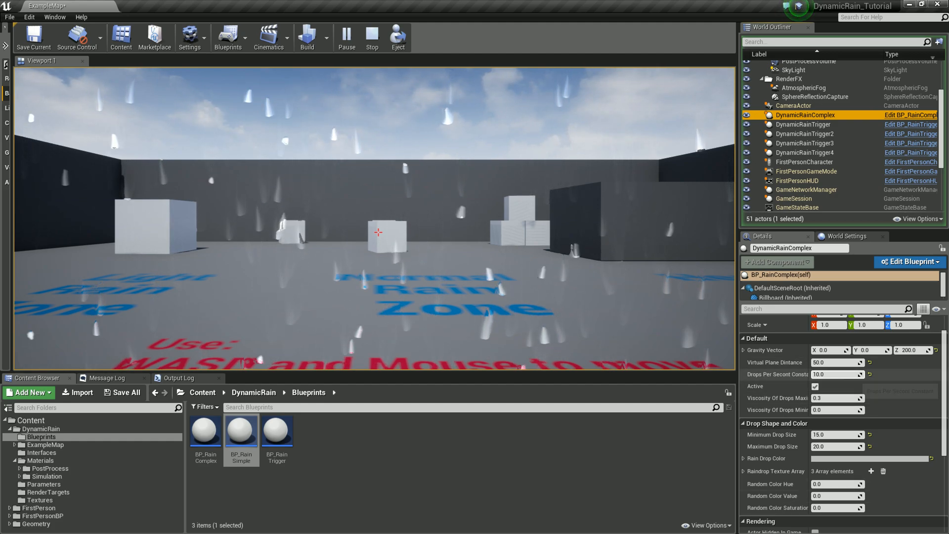
{"action": "left_click_drag", "start_coordinate": [834, 374], "coordinate": [861, 375]}
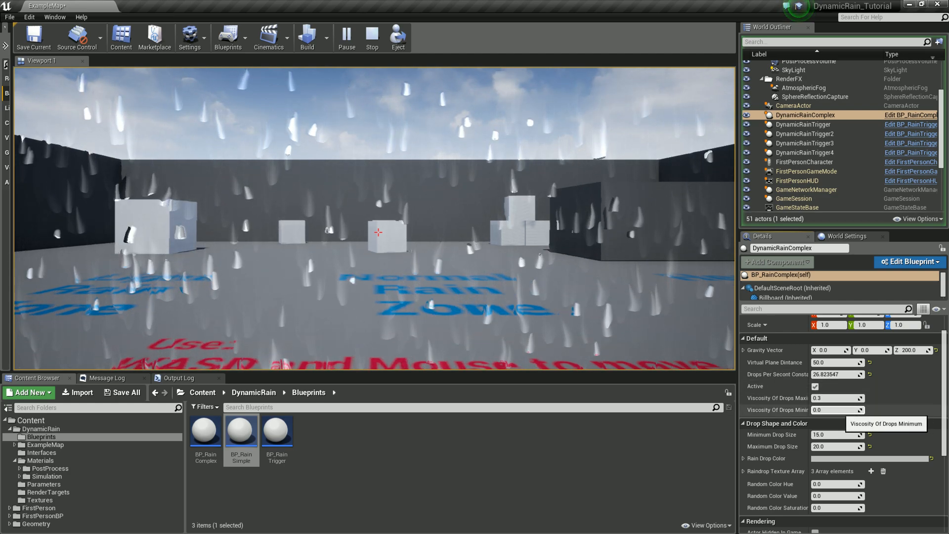
{"action": "left_click_drag", "start_coordinate": [831, 398], "coordinate": [863, 410]}
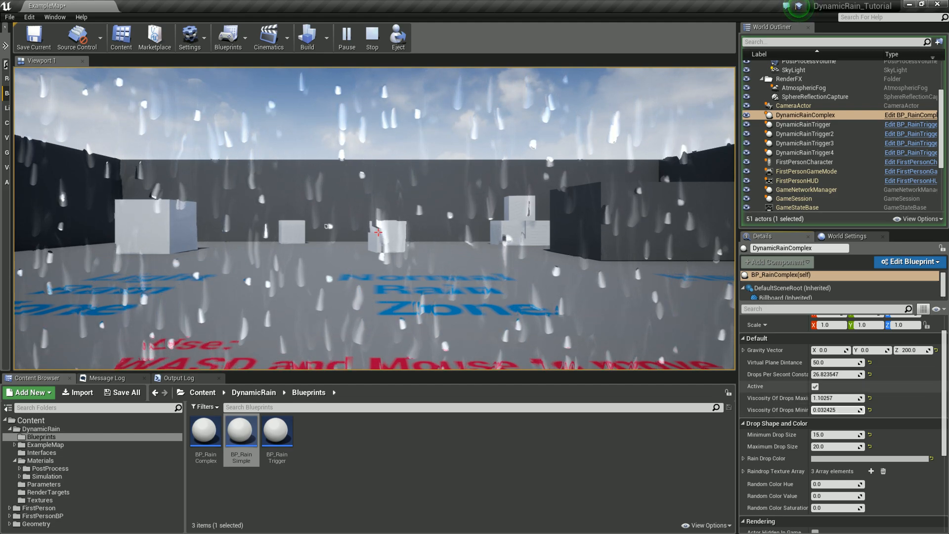
Step: Adjust the rain's minimum drop size to about 20 and maximum drop size to about 31.8 during play
{"action": "scroll", "coordinate": [841, 395], "scroll_direction": "down", "scroll_amount": 2}
{"action": "mouse_move", "coordinate": [831, 387]}
{"action": "left_mouse_down"}
{"action": "mouse_move", "coordinate": [863, 387]}
{"action": "mouse_move", "coordinate": [843, 398]}
{"action": "left_mouse_up"}
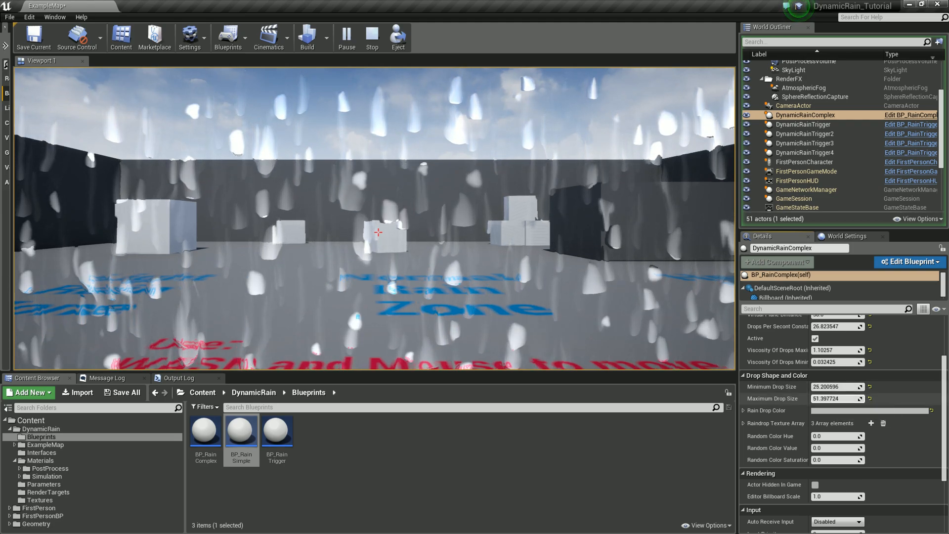
{"action": "left_click_drag", "start_coordinate": [843, 399], "coordinate": [815, 399]}
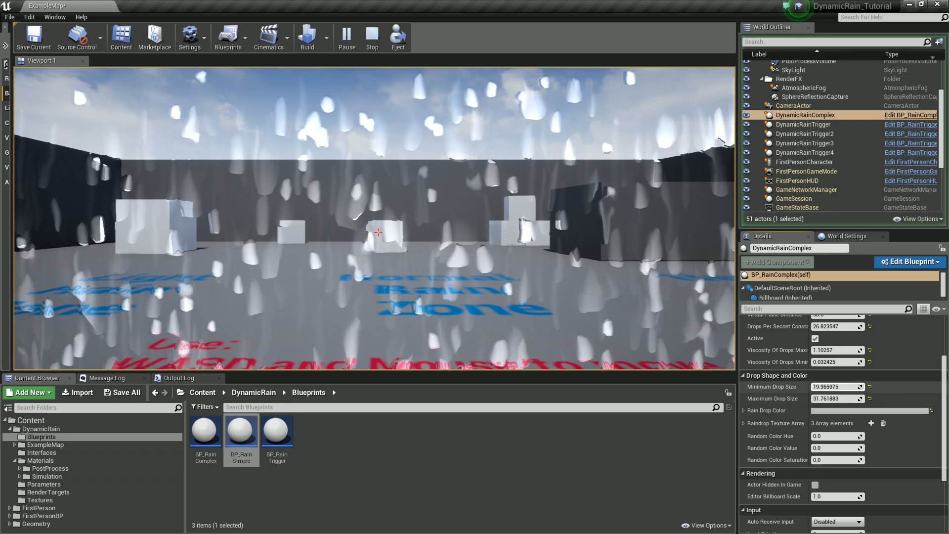
Step: Set DynamicRainComplex's rain drop color to red (sRGB BC4346) with random hue about 0.80, value about 0.70 and saturation about 0.74
{"action": "left_click", "coordinate": [870, 410]}
{"action": "left_click_drag", "start_coordinate": [698, 352], "coordinate": [739, 352]}
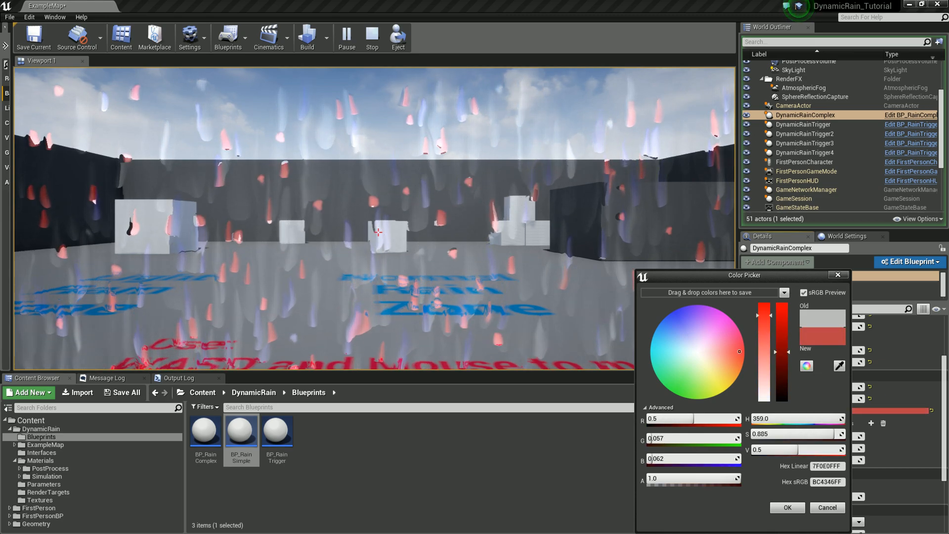
{"action": "left_click", "coordinate": [788, 507]}
{"action": "left_click_drag", "start_coordinate": [850, 436], "coordinate": [839, 460]}
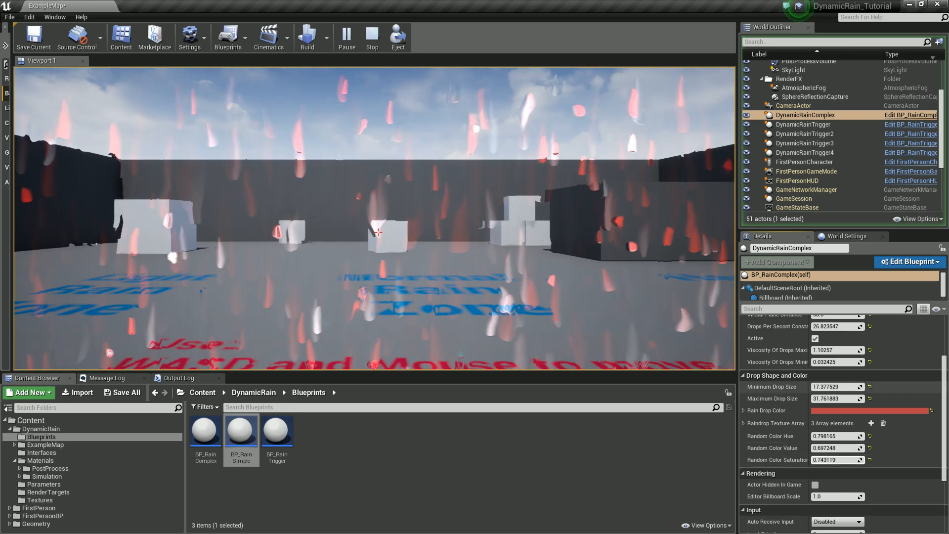
Step: Examine the texture entries in DynamicRainComplex's Raindrop Texture Array and collapse the array again
{"action": "scroll", "coordinate": [841, 421], "scroll_direction": "down", "scroll_amount": 3}
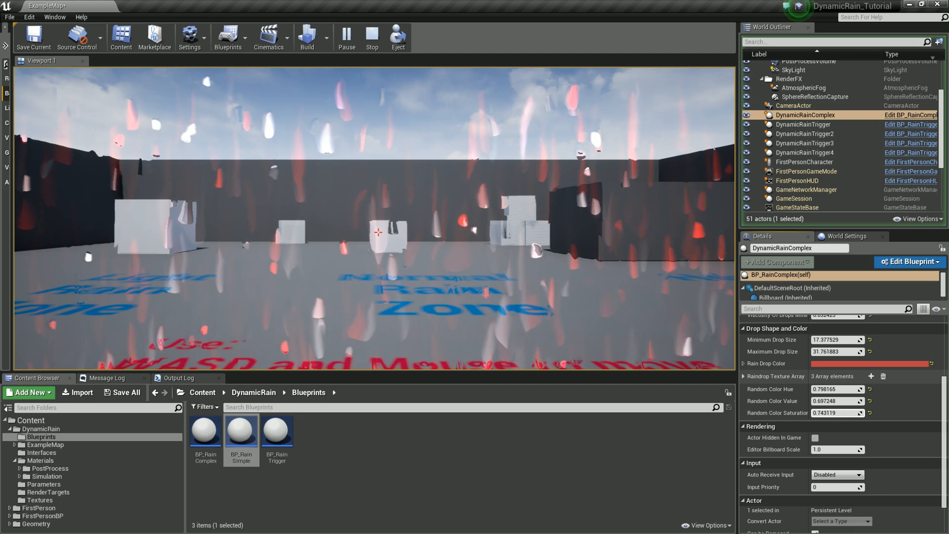
{"action": "left_click", "coordinate": [743, 377]}
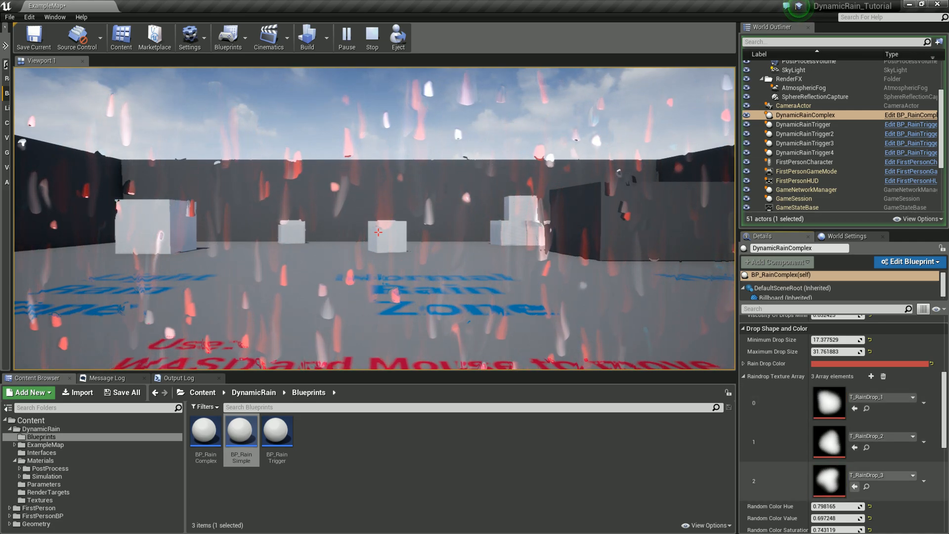
{"action": "left_click", "coordinate": [771, 376]}
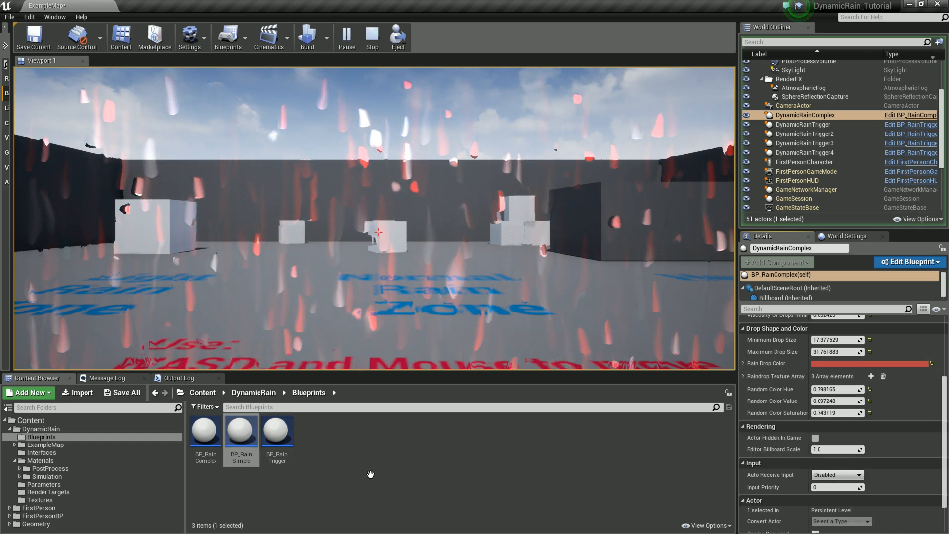
Step: Select the BP_RainComplex asset, end the play session and briefly run the level again
{"action": "left_click", "coordinate": [204, 429]}
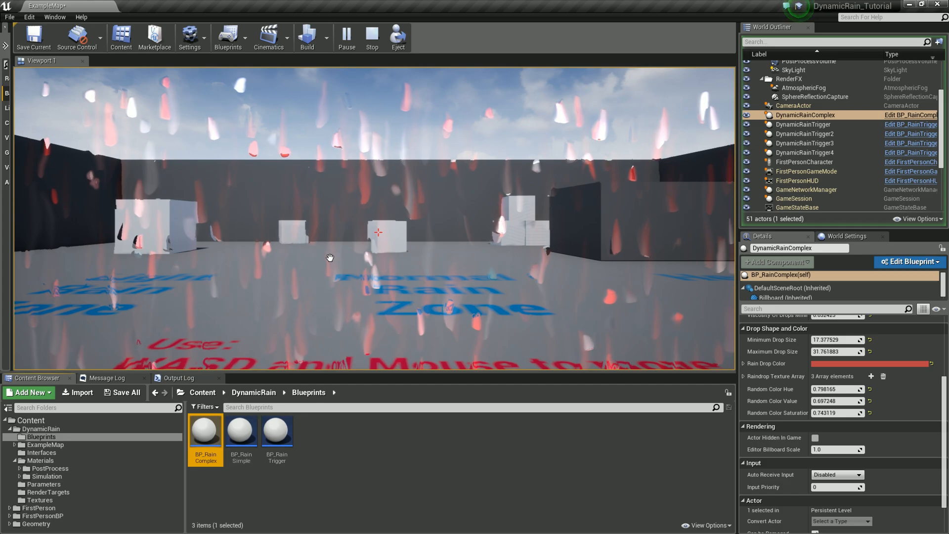
{"action": "left_click", "coordinate": [373, 39]}
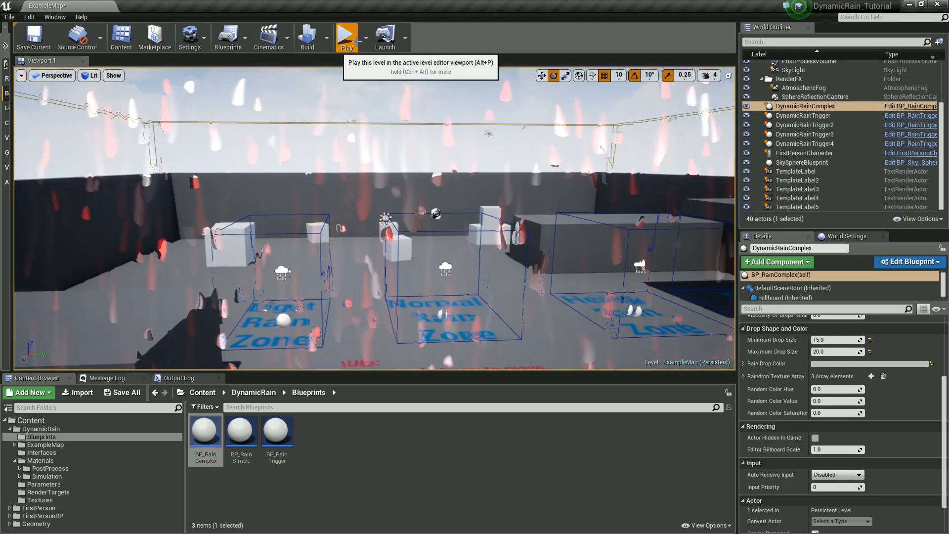
{"action": "left_click", "coordinate": [346, 37]}
{"action": "left_click", "coordinate": [371, 37]}
Step: Select the Light Rain Zone trigger and nudge it along the Y axis to -650 cm
{"action": "right_click_drag", "start_coordinate": [443, 205], "coordinate": [410, 254]}
{"action": "left_click", "coordinate": [382, 481]}
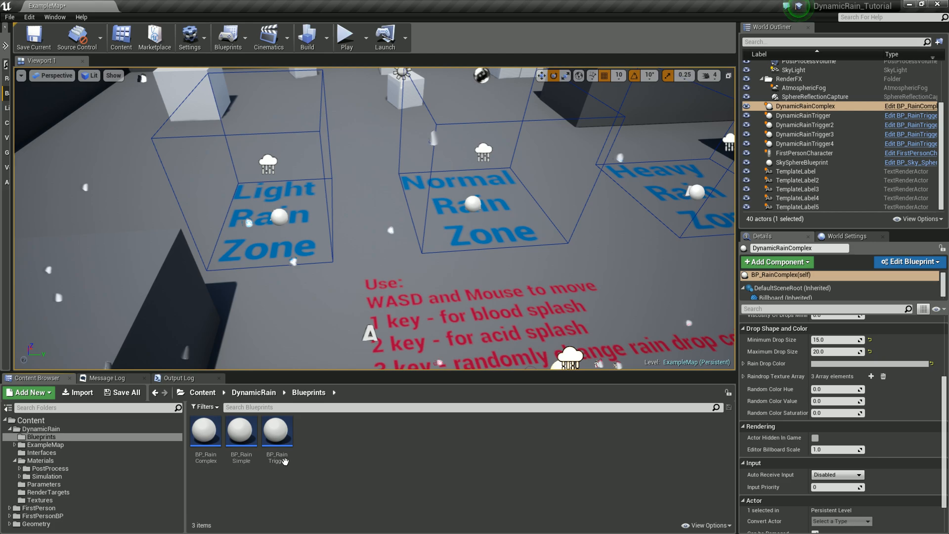
{"action": "left_click", "coordinate": [280, 216]}
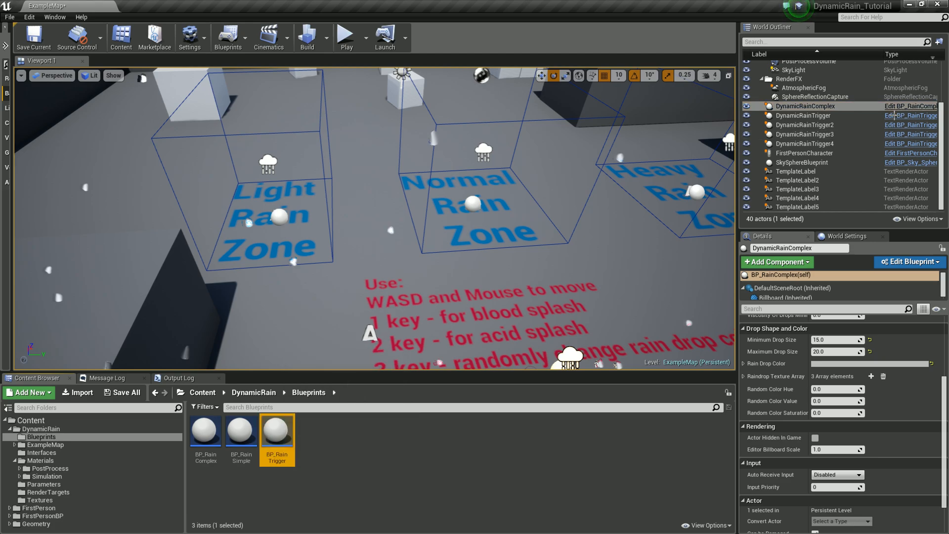
{"action": "left_click_drag", "start_coordinate": [318, 214], "coordinate": [316, 214]}
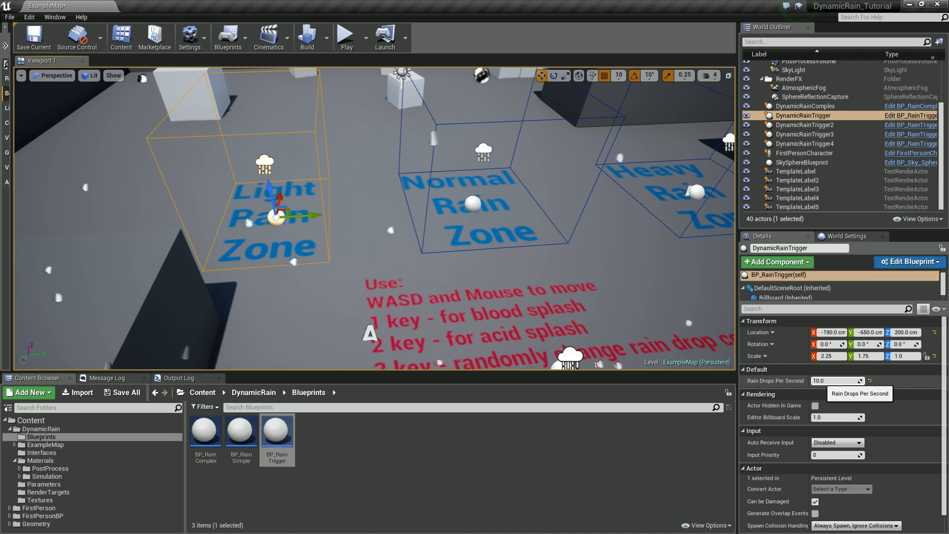
Step: Check the Rain Drops Per Second setting on the Heavy Rain Zone and No Rain Zone triggers
{"action": "left_click", "coordinate": [806, 106]}
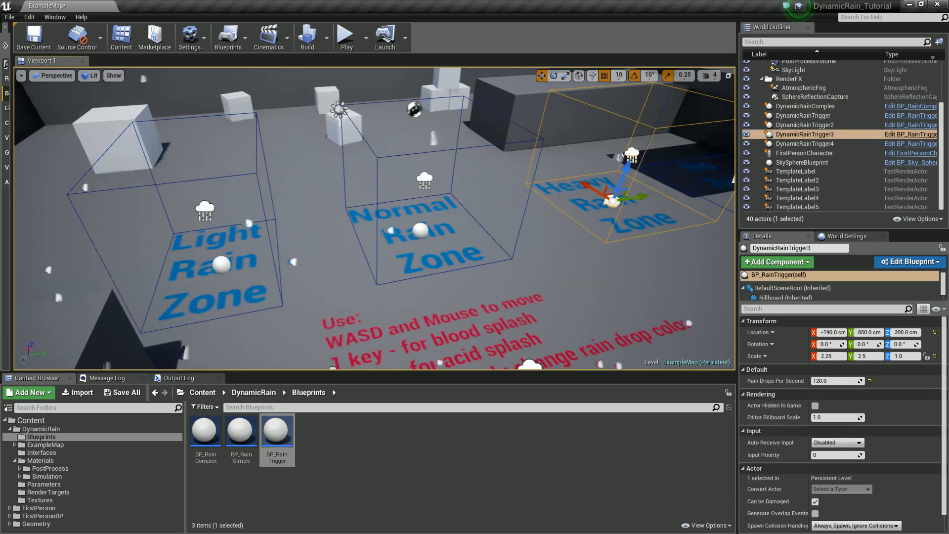
{"action": "right_click_drag", "start_coordinate": [610, 208], "coordinate": [702, 178]}
{"action": "key", "text": "w"}
{"action": "right_click_drag", "start_coordinate": [554, 252], "coordinate": [546, 255]}
{"action": "left_click", "coordinate": [502, 237]}
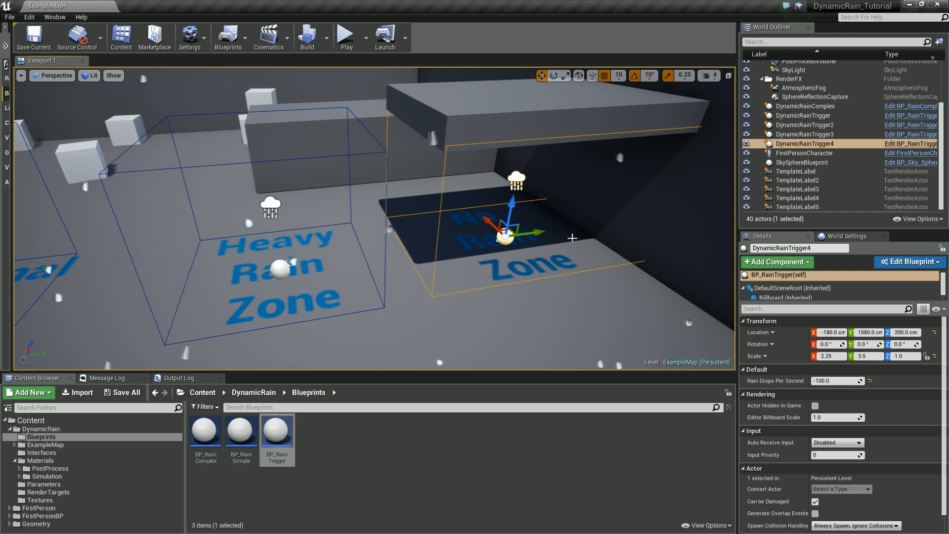
Step: Check the PostProcessVolume's assigned post process material and locate MI_ScreenRainComplexAdd in the PostProcess materials folder
{"action": "scroll", "coordinate": [852, 137], "scroll_direction": "up", "scroll_amount": 3}
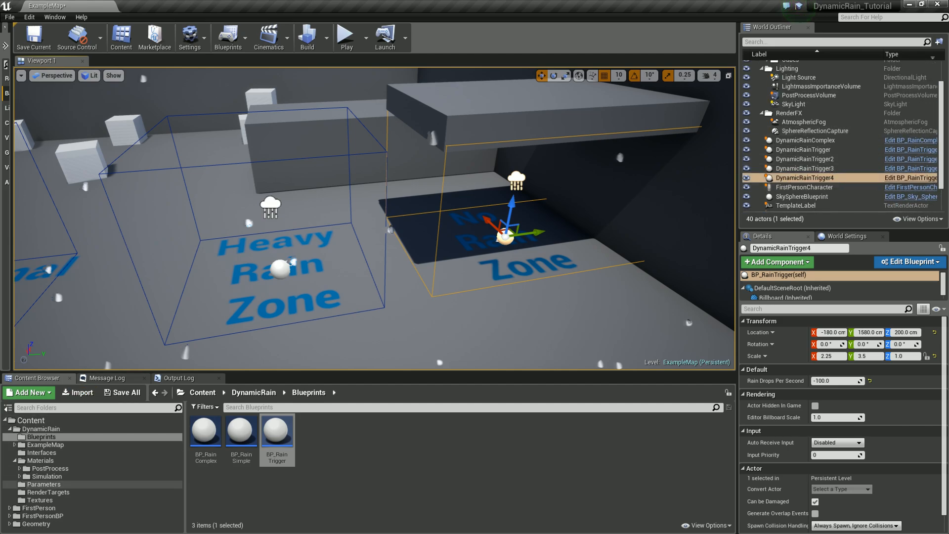
{"action": "left_click", "coordinate": [50, 468]}
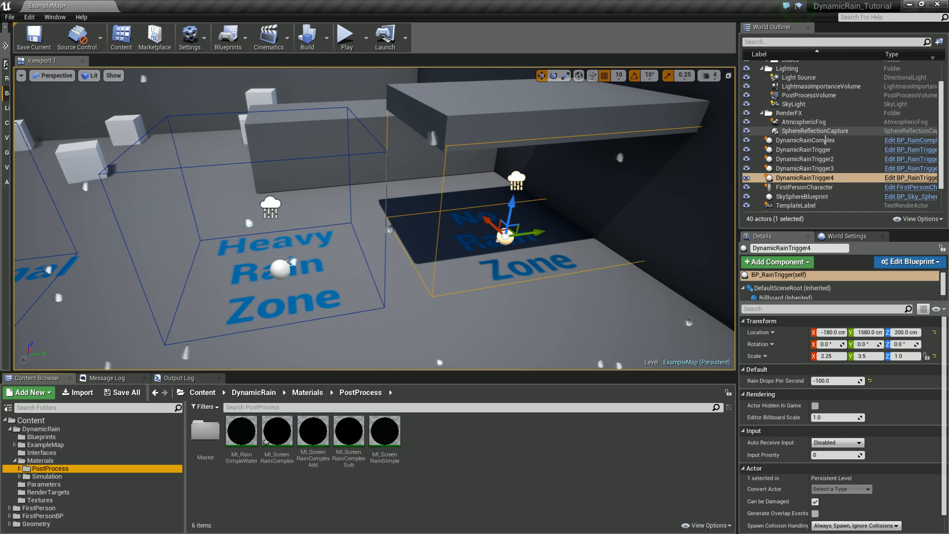
{"action": "left_click", "coordinate": [809, 95]}
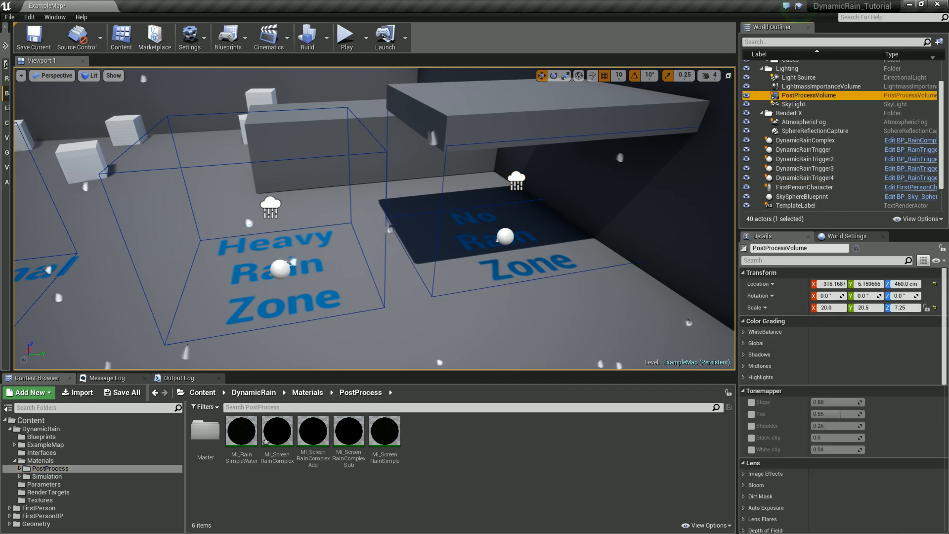
{"action": "scroll", "coordinate": [840, 395], "scroll_direction": "down", "scroll_amount": 10}
{"action": "scroll", "coordinate": [841, 395], "scroll_direction": "down", "scroll_amount": 3}
{"action": "left_click", "coordinate": [313, 431]}
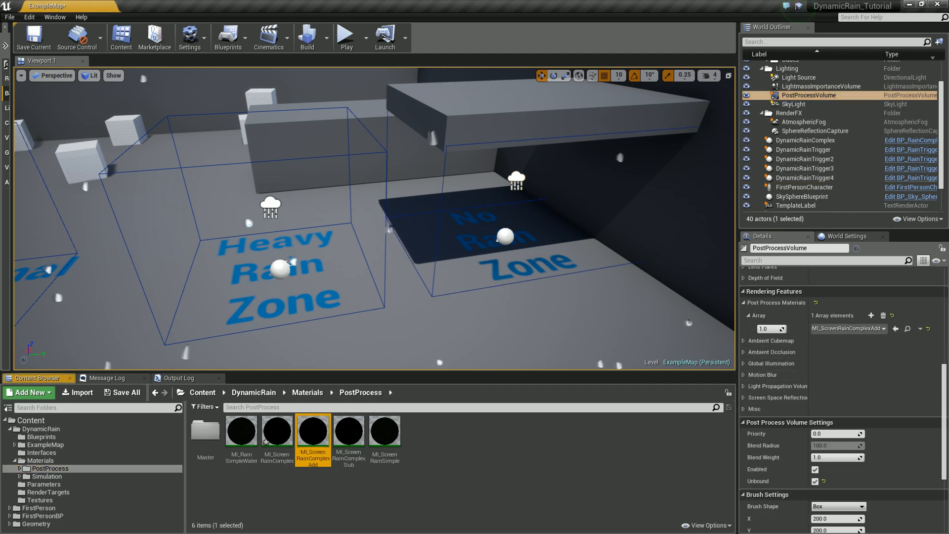
Step: In the MI_ScreenRainComplexAdd material instance, override AdditiveMax with about 0.92 and AdditiveMultiply with about 0.44
{"action": "double_click", "coordinate": [327, 428]}
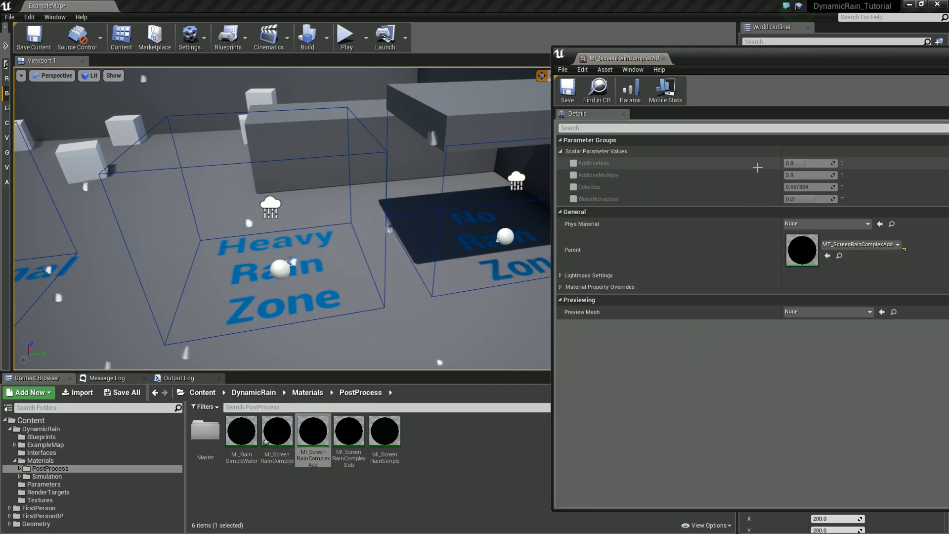
{"action": "left_click", "coordinate": [574, 164]}
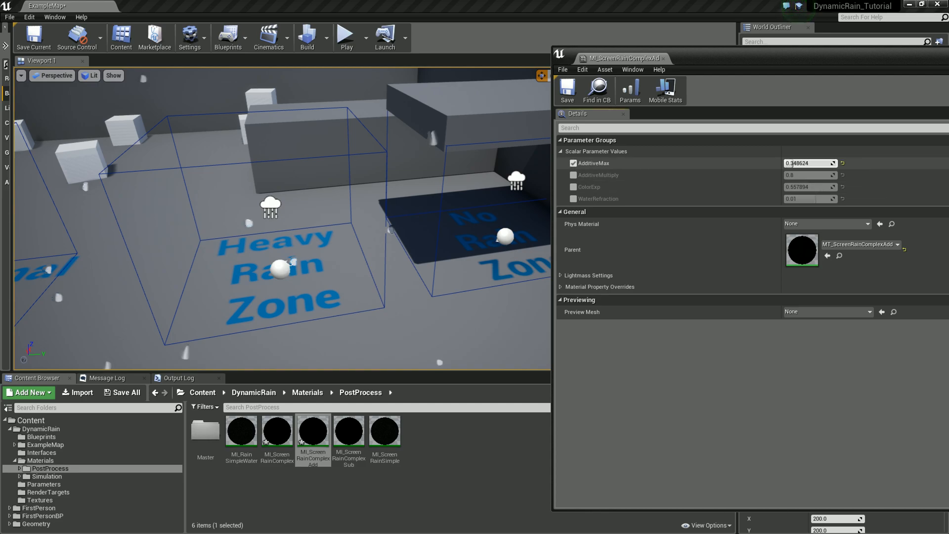
{"action": "left_click_drag", "start_coordinate": [796, 175], "coordinate": [821, 175]}
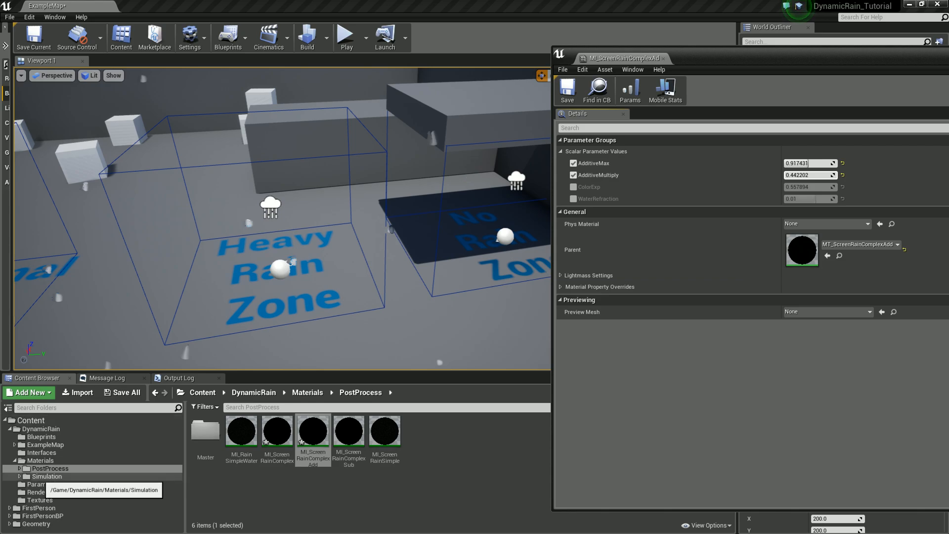
Step: Browse to the Simulation materials folder, close the material instance and play the level with DynamicRainComplex selected
{"action": "left_click", "coordinate": [47, 476]}
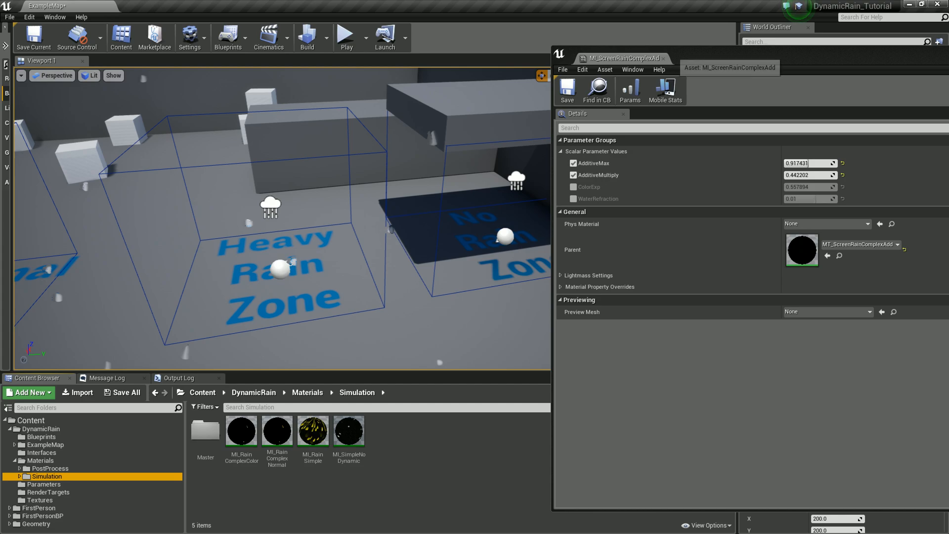
{"action": "left_click", "coordinate": [664, 59]}
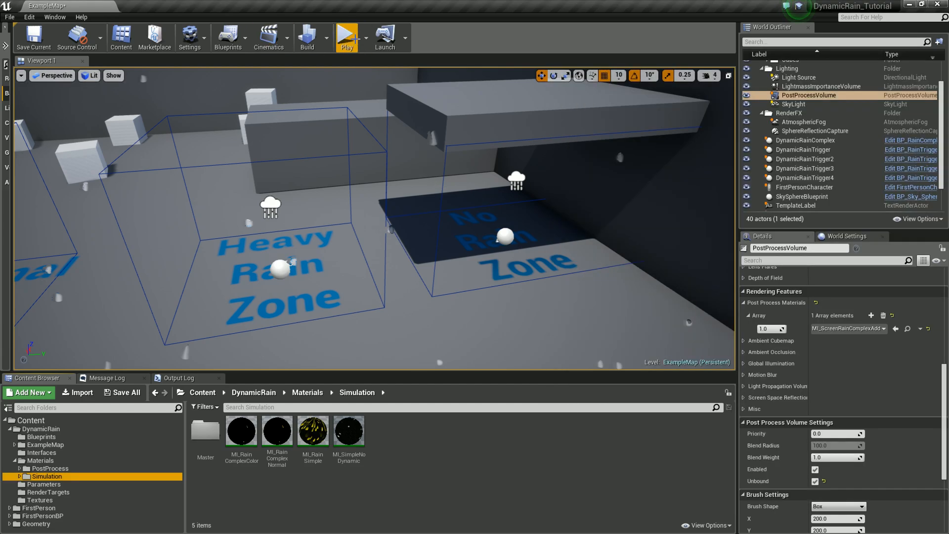
{"action": "left_click", "coordinate": [347, 38]}
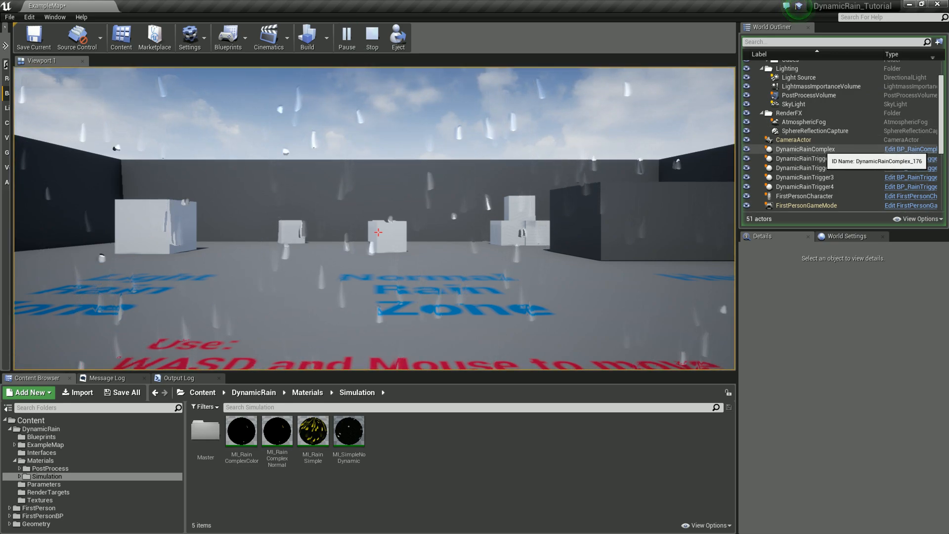
{"action": "left_click", "coordinate": [820, 150]}
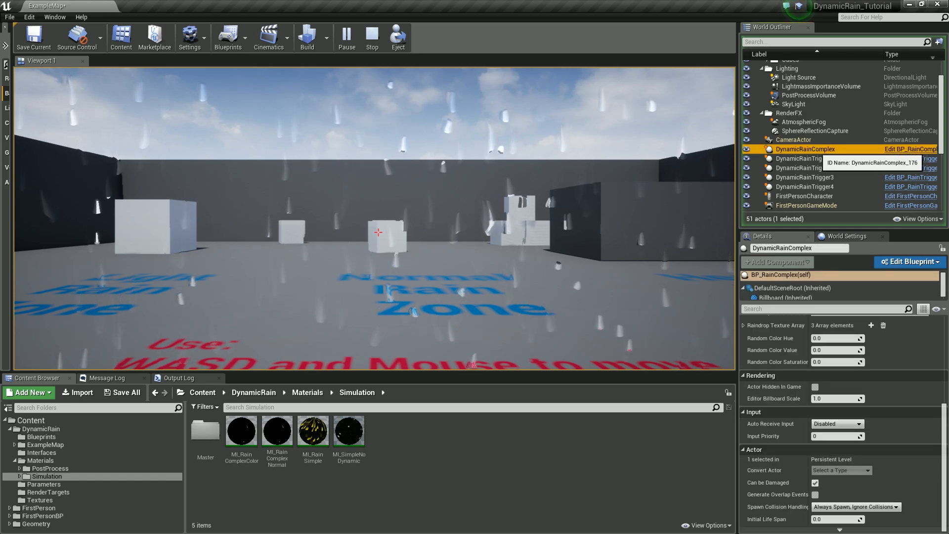
Step: Open the MI_RainComplexColor and MI_RainComplexNormal material instances, compare their parameters and collapse the texture parameters
{"action": "left_click", "coordinate": [242, 432]}
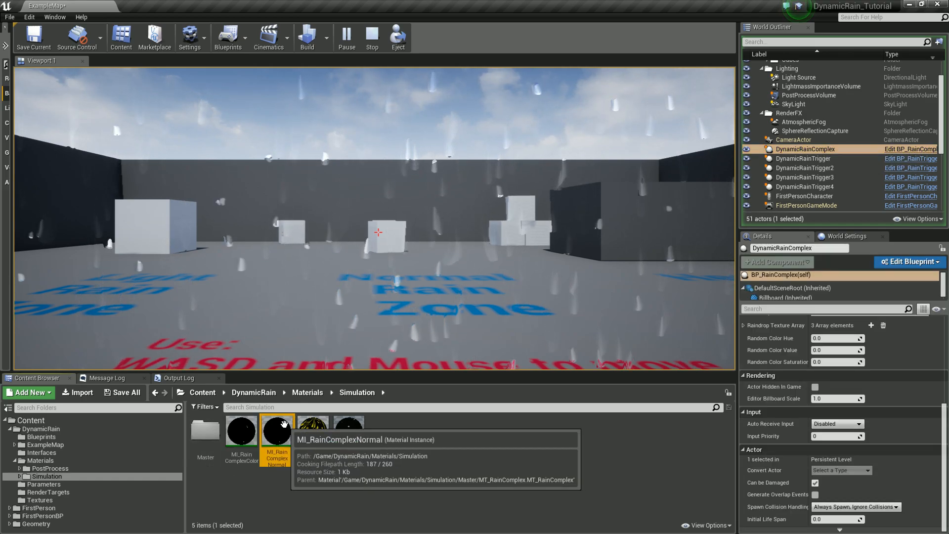
{"action": "left_click", "coordinate": [277, 431]}
{"action": "left_click", "coordinate": [506, 447]}
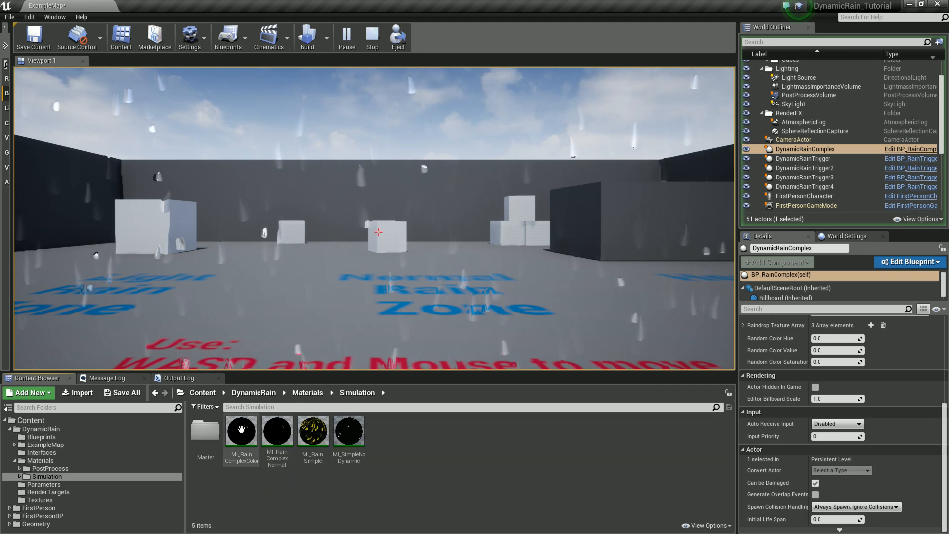
{"action": "double_click", "coordinate": [277, 431]}
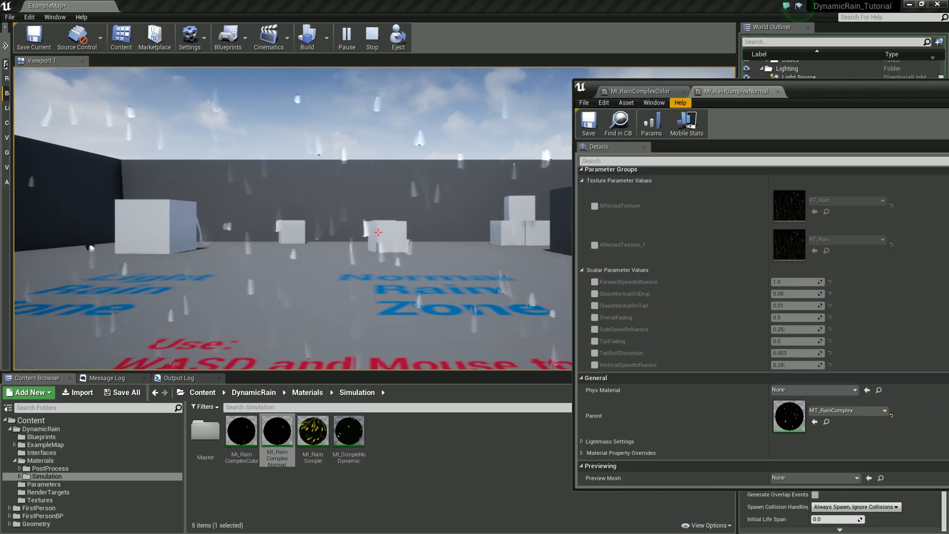
{"action": "left_click", "coordinate": [643, 92]}
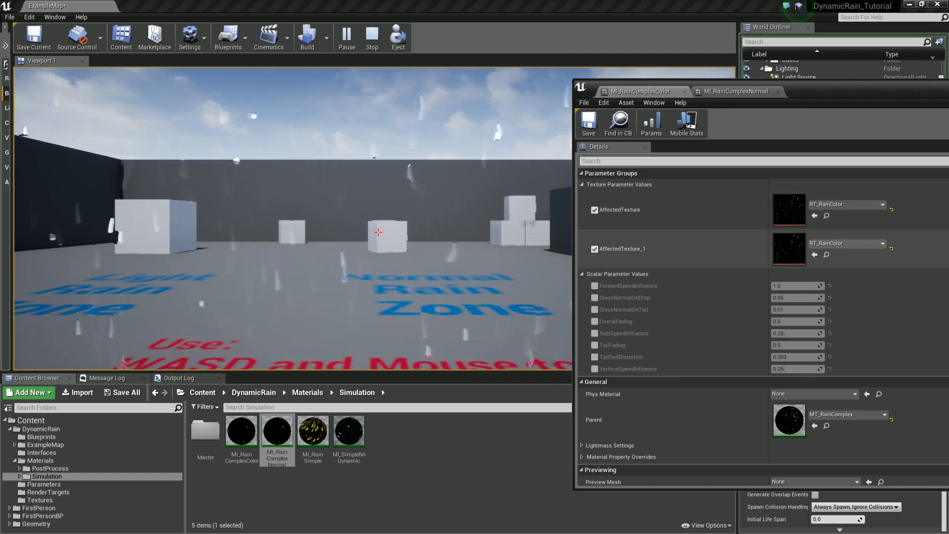
{"action": "left_click", "coordinate": [736, 91]}
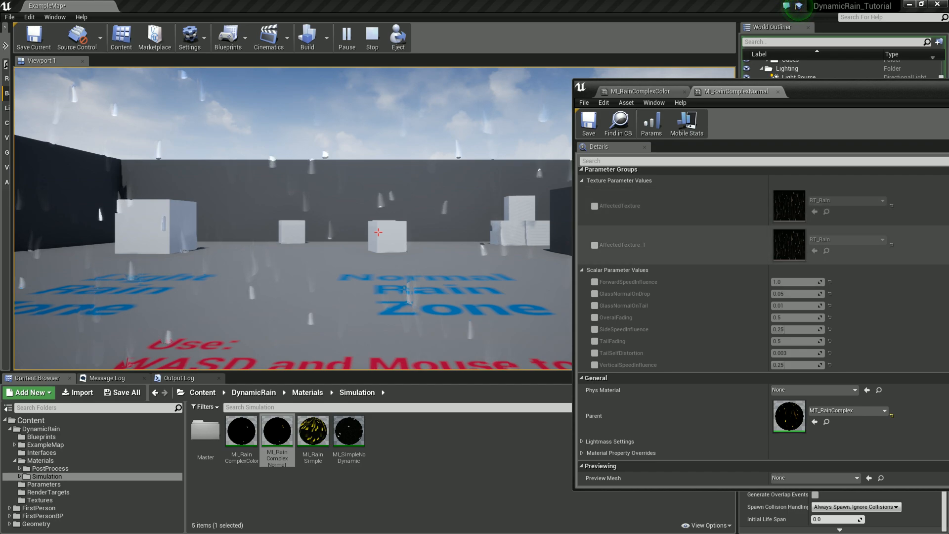
{"action": "left_click", "coordinate": [582, 180]}
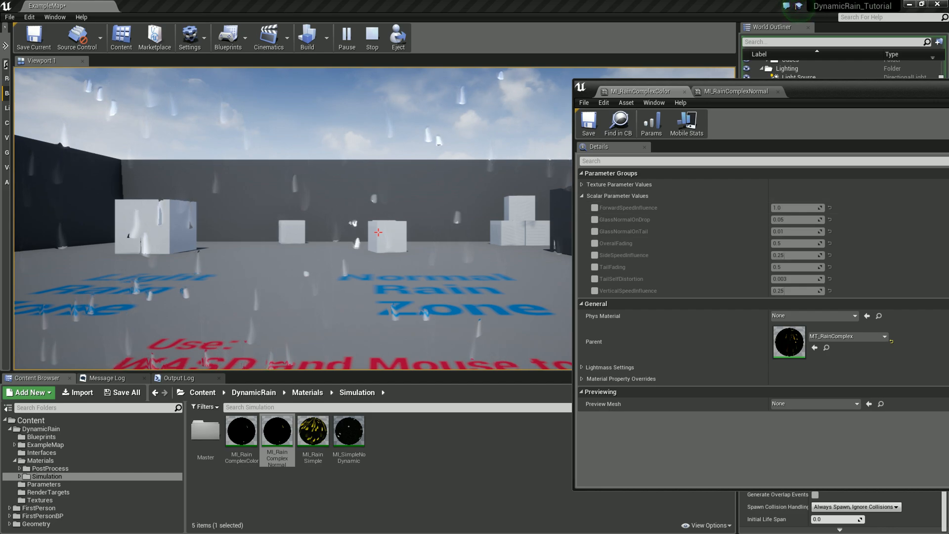
Step: Walk forward and backward in the running level to examine how movement affects the raindrops
{"action": "left_click", "coordinate": [378, 232]}
{"action": "key", "text": "w"}
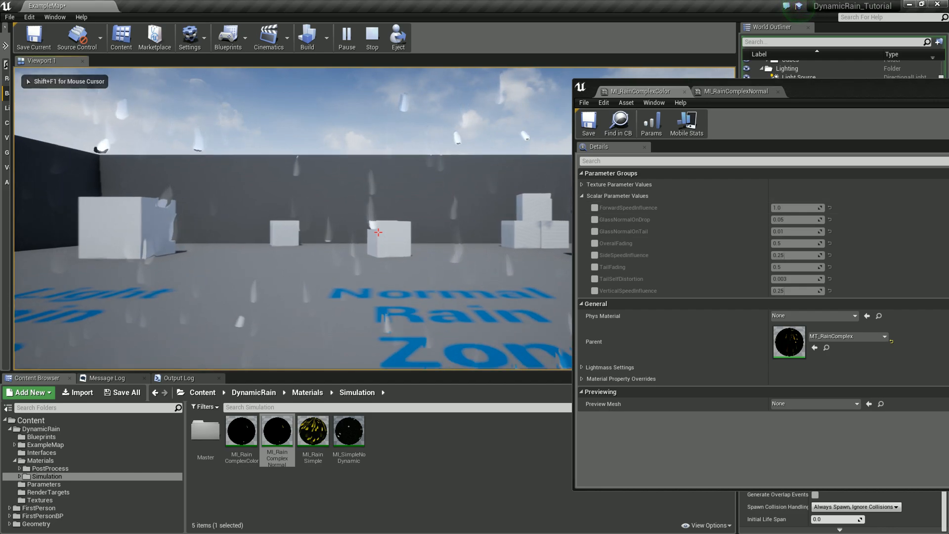
{"action": "key", "text": "w"}
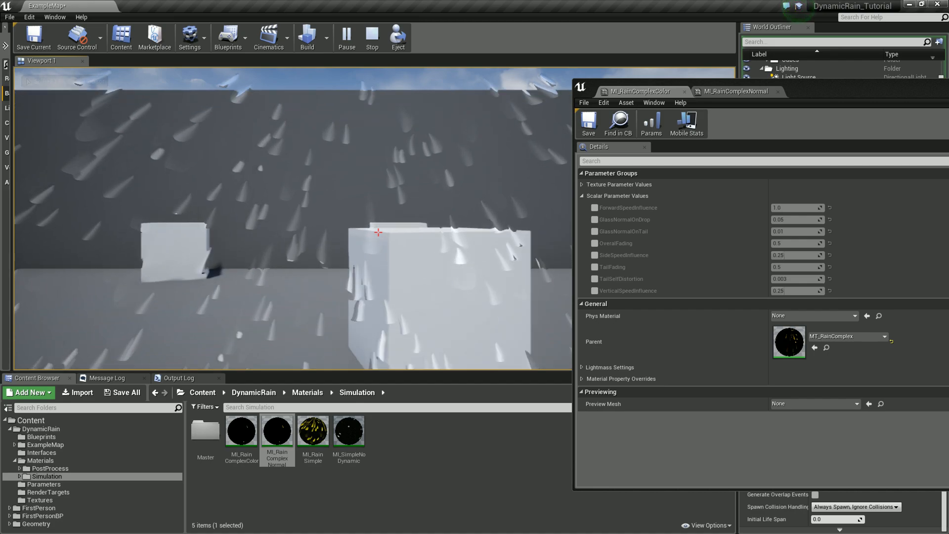
{"action": "key", "text": "s"}
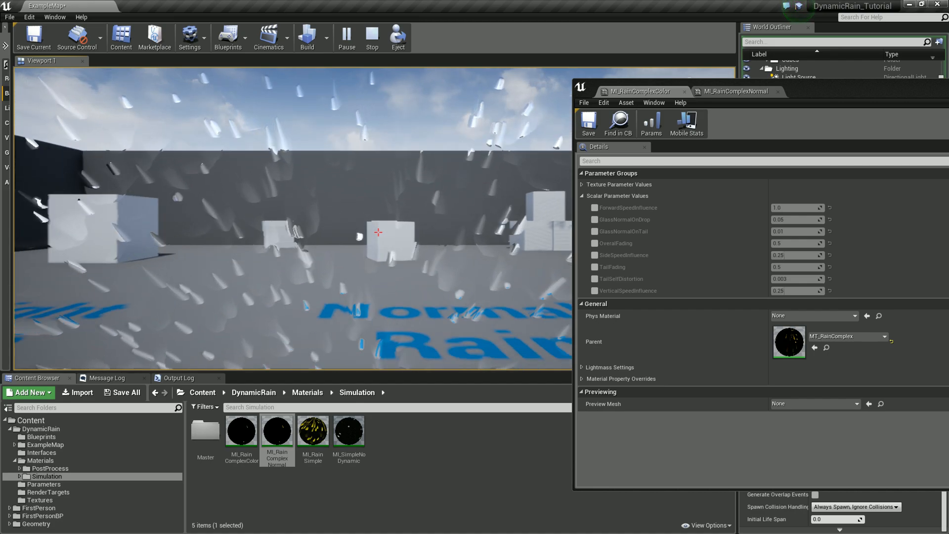
{"action": "key", "text": "s"}
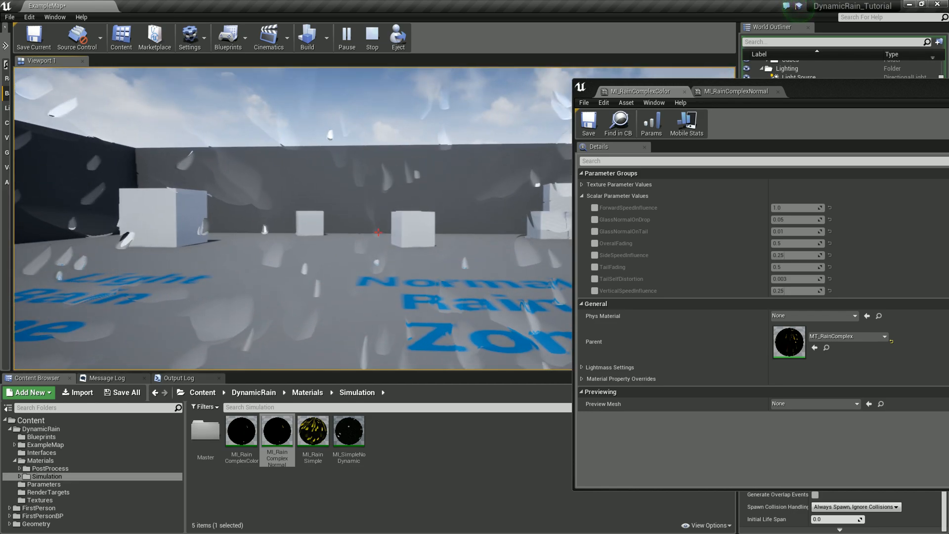
Step: Override ForwardSpeedInfluence with about 5.55 in the MI_RainComplexColor material instance
{"action": "left_click", "coordinate": [595, 208]}
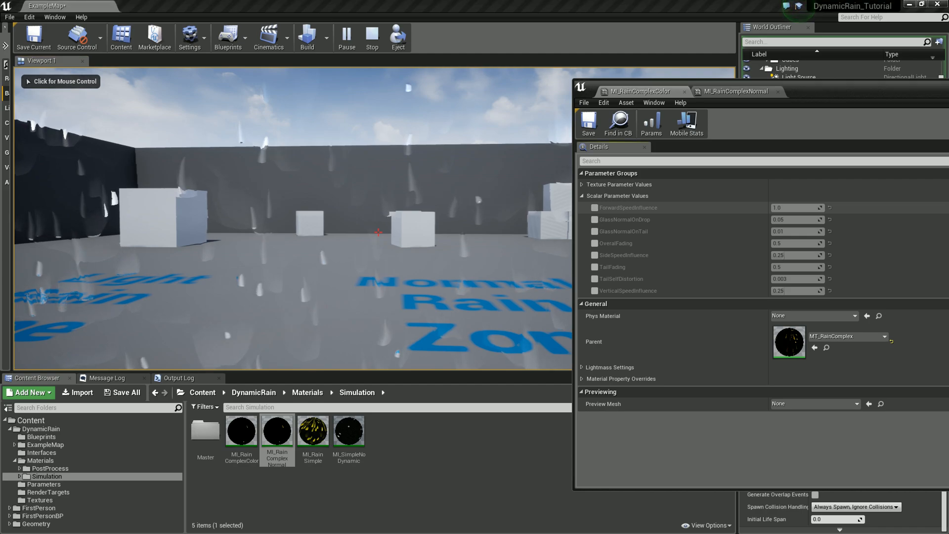
{"action": "left_click_drag", "start_coordinate": [794, 207], "coordinate": [816, 208]}
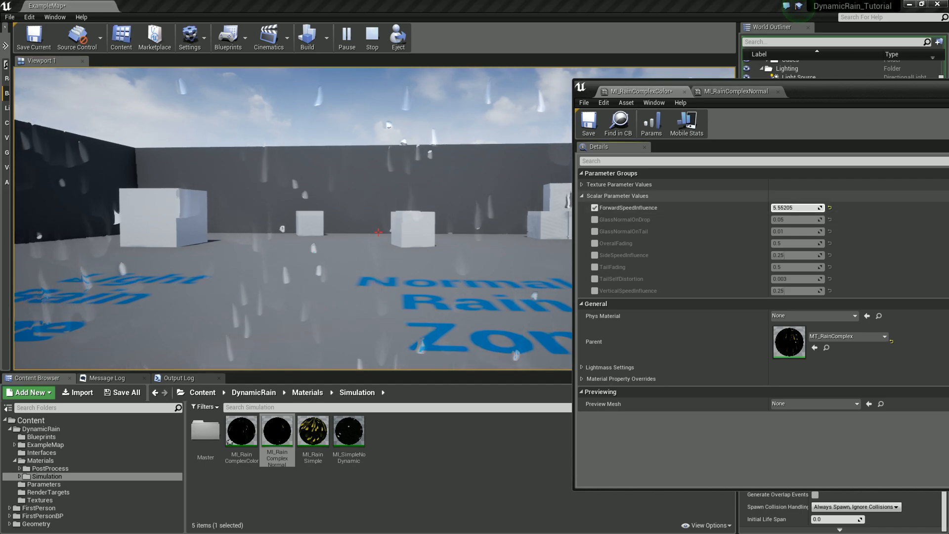
Step: Reset ForwardSpeedInfluence to its default and override GlassNormalOnDrop and GlassNormalOnTail with 0 in the MI_RainComplexColor material instance
{"action": "left_click", "coordinate": [378, 232]}
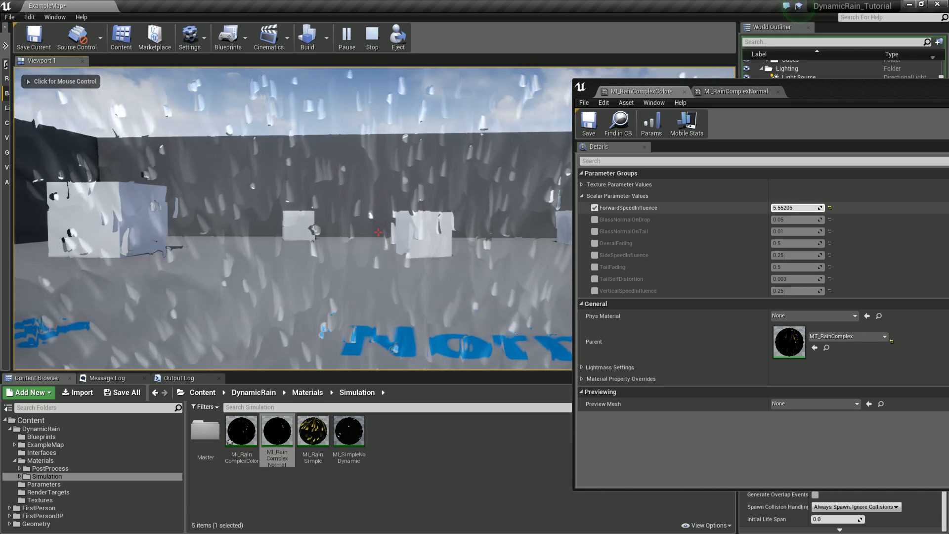
{"action": "left_click", "coordinate": [830, 208]}
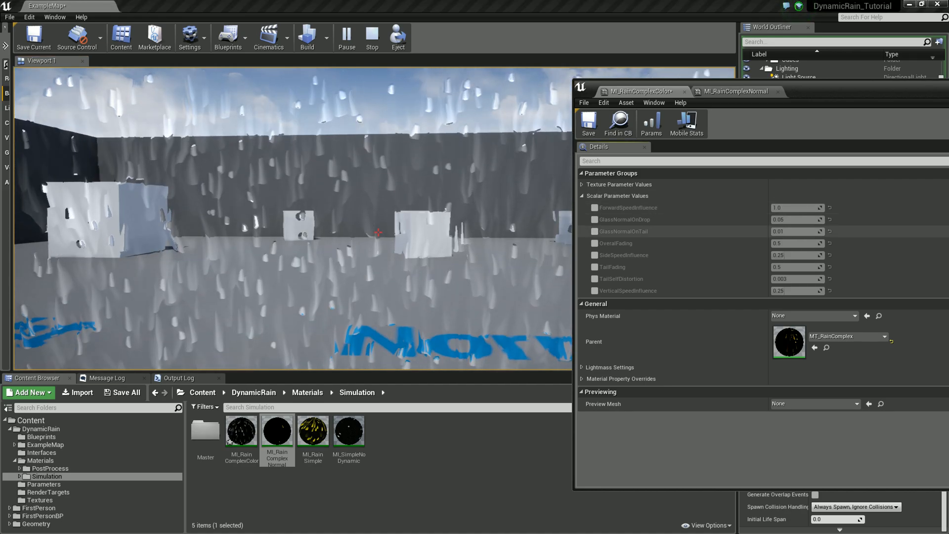
{"action": "left_click", "coordinate": [595, 220]}
{"action": "left_click", "coordinate": [595, 231]}
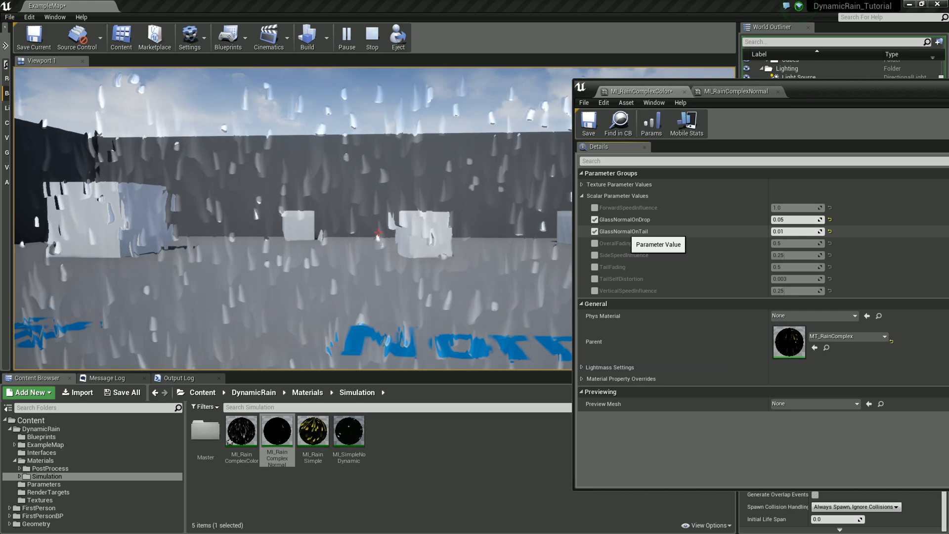
{"action": "type", "text": "0"}
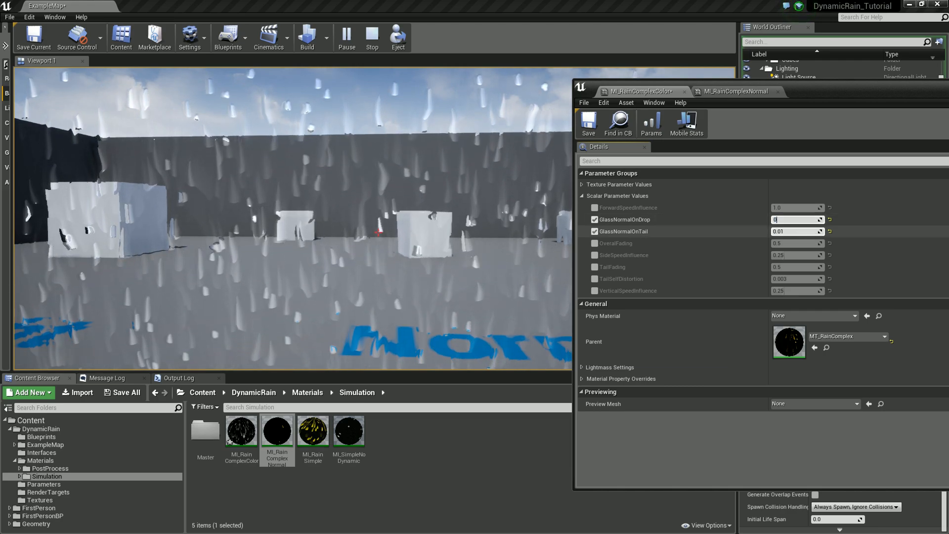
Step: Override GlassNormalOnDrop and GlassNormalOnTail with 0 in MI_RainComplexNormal and test the rain in the running level
{"action": "left_click", "coordinate": [737, 91]}
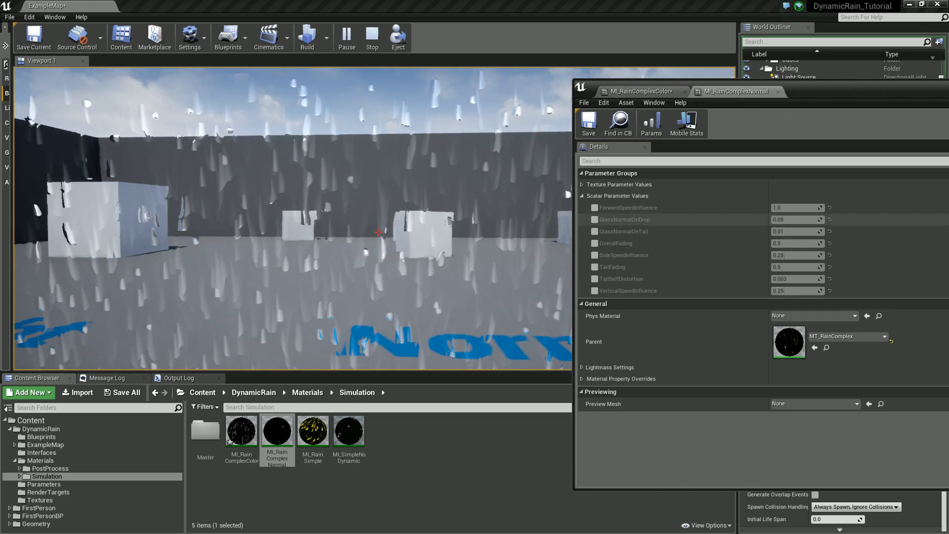
{"action": "left_click", "coordinate": [594, 220]}
{"action": "left_click", "coordinate": [595, 232]}
{"action": "left_click", "coordinate": [796, 219]}
{"action": "type", "text": "0."}
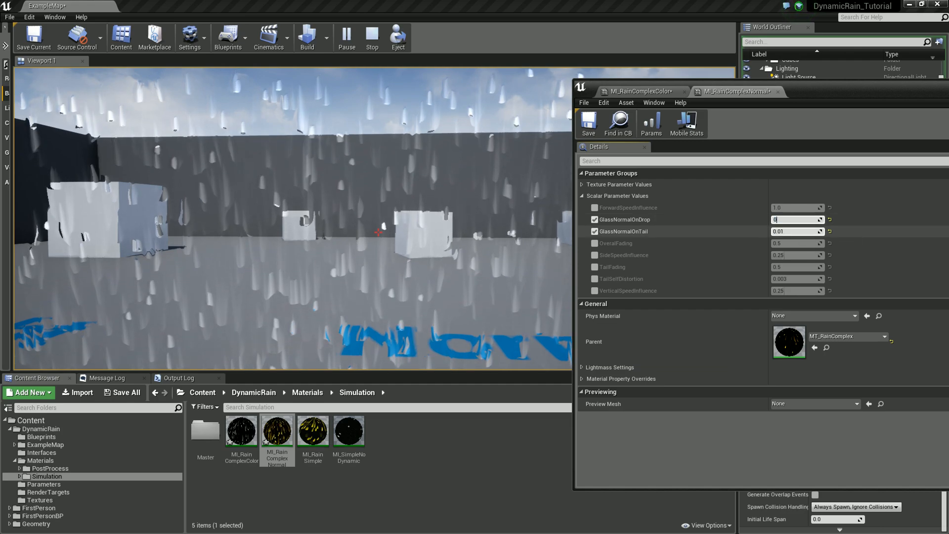
{"action": "type", "text": "0"}
{"action": "key", "text": "Return"}
{"action": "left_click", "coordinate": [379, 232]}
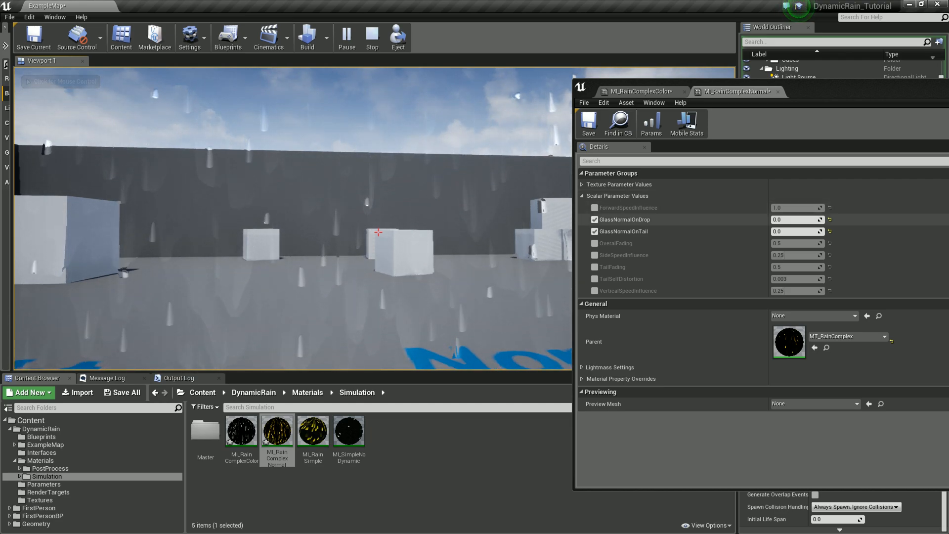
Step: Set GlassNormalOnDrop to 0.238532 in both MI_RainComplexNormal and MI_RainComplexColor
{"action": "left_click_drag", "start_coordinate": [796, 219], "coordinate": [801, 219]}
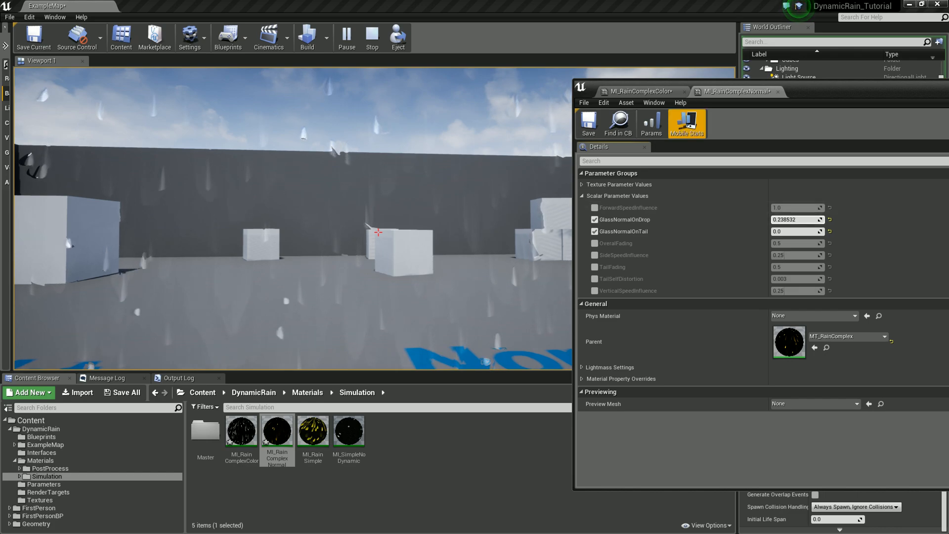
{"action": "left_click", "coordinate": [791, 220]}
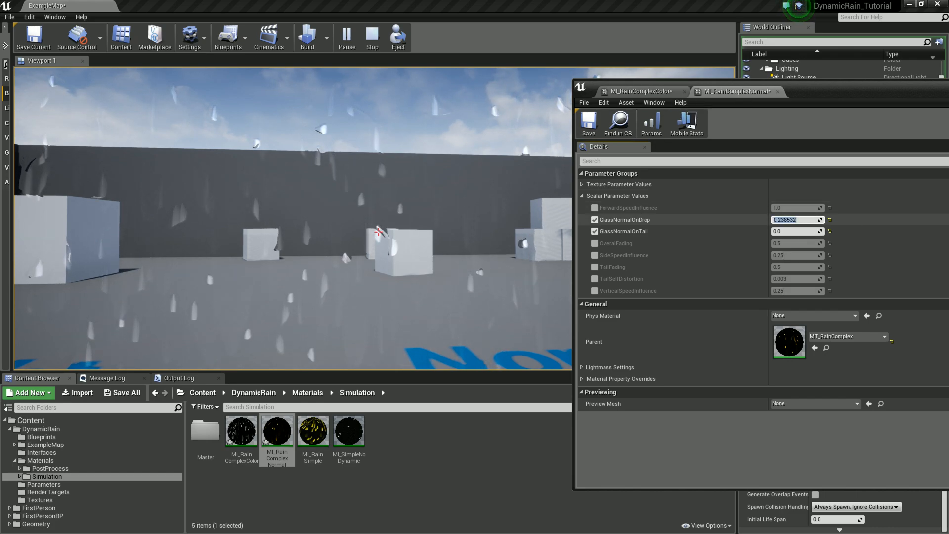
{"action": "type", "text": "0"}
{"action": "key", "text": "Return"}
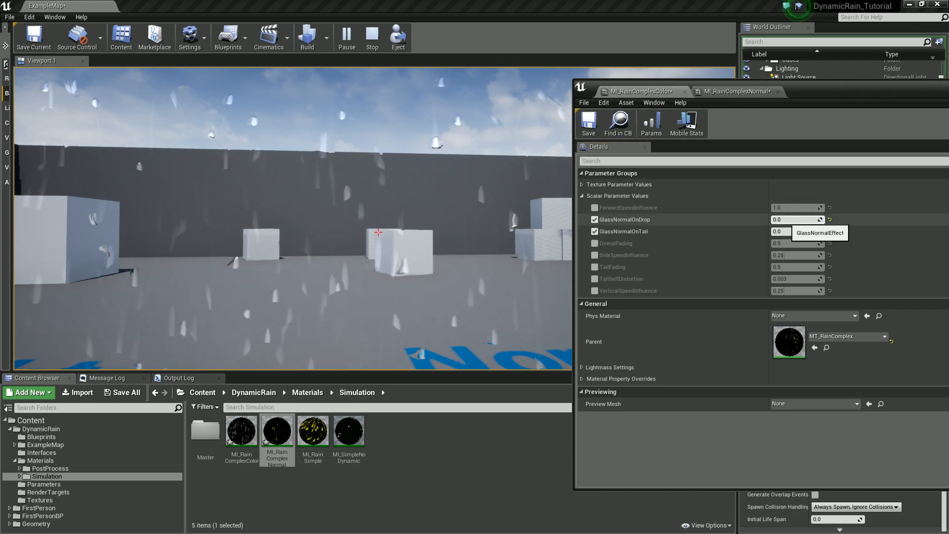
{"action": "key", "text": "ctrl+z"}
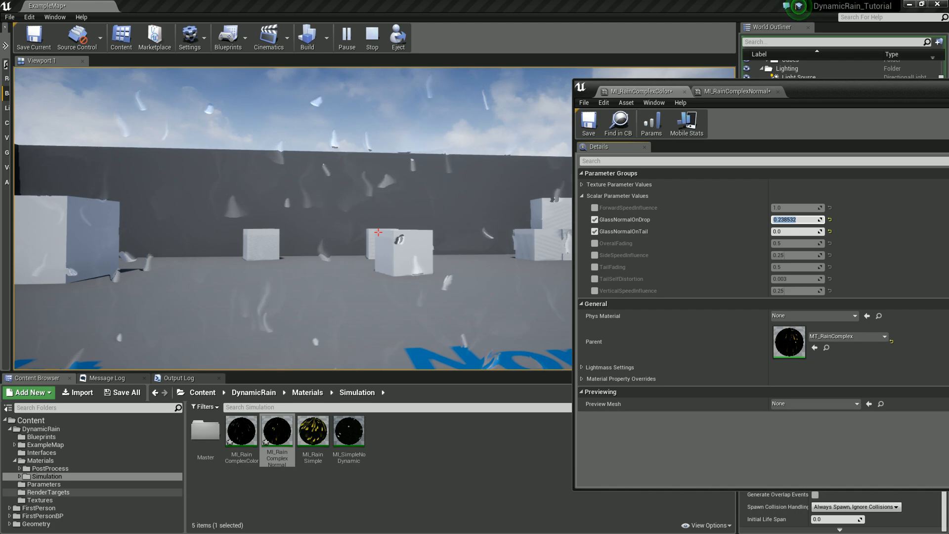
Step: View the Textures folder, stop the running level and open the RT_RainColor render target from the RenderTargets folder
{"action": "left_click", "coordinate": [40, 501]}
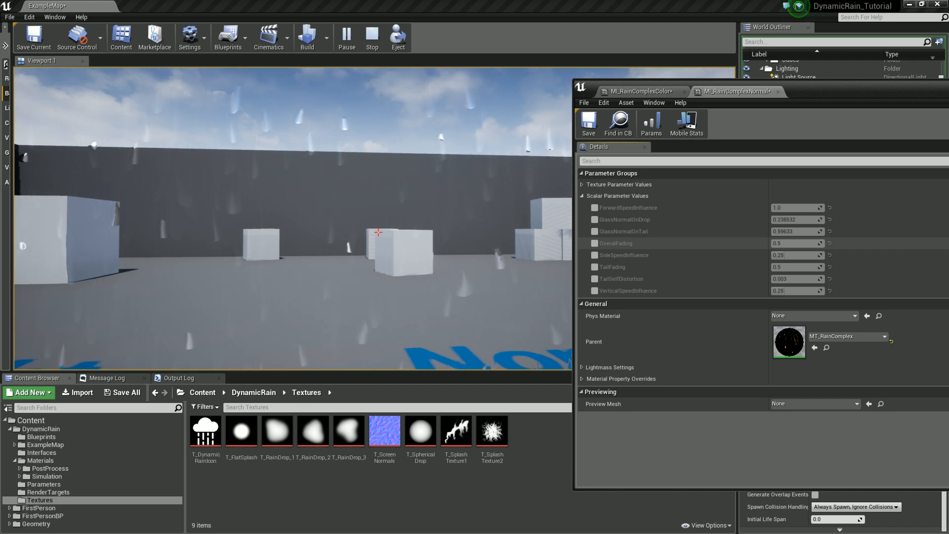
{"action": "left_click", "coordinate": [372, 38]}
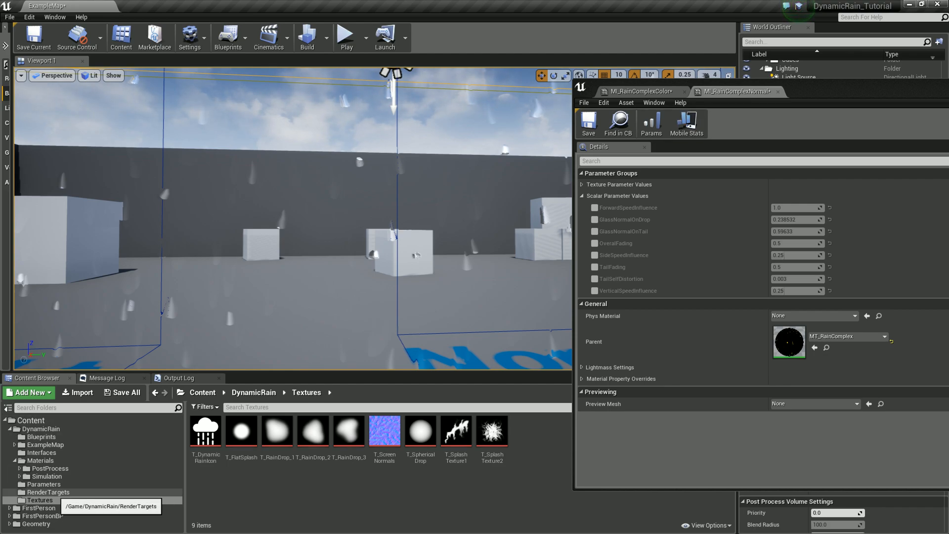
{"action": "left_click", "coordinate": [48, 492]}
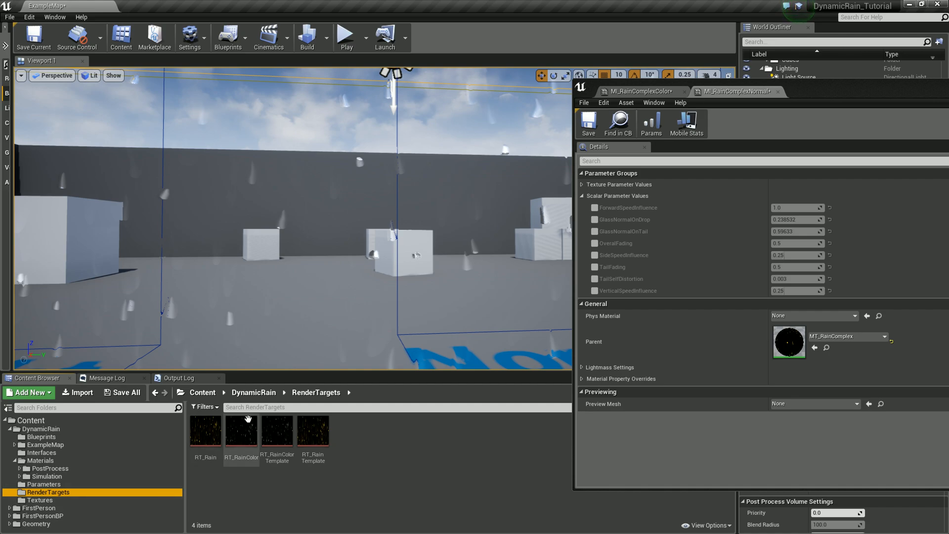
{"action": "double_click", "coordinate": [233, 431]}
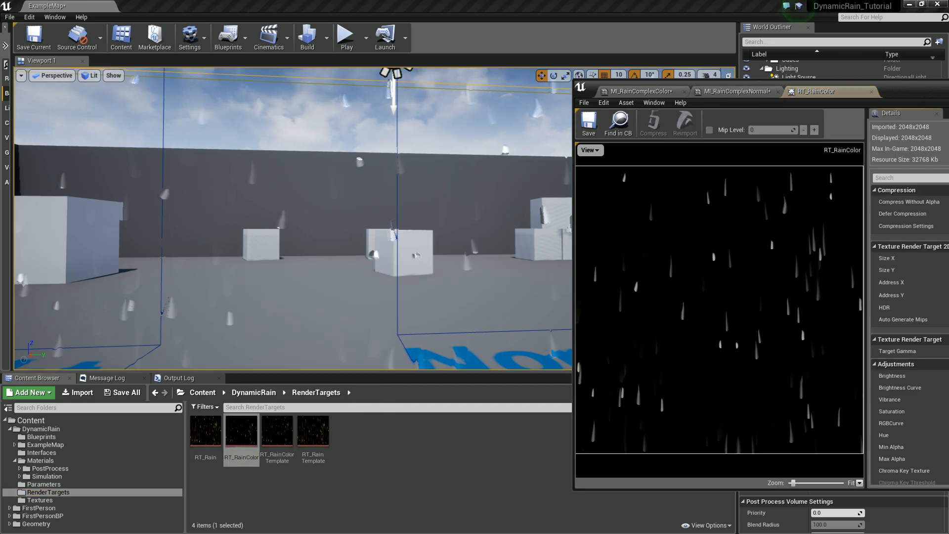
Step: Play the level to watch the raindrops being drawn in the RT_RainColor render target, and stop the simulation
{"action": "left_click", "coordinate": [347, 44]}
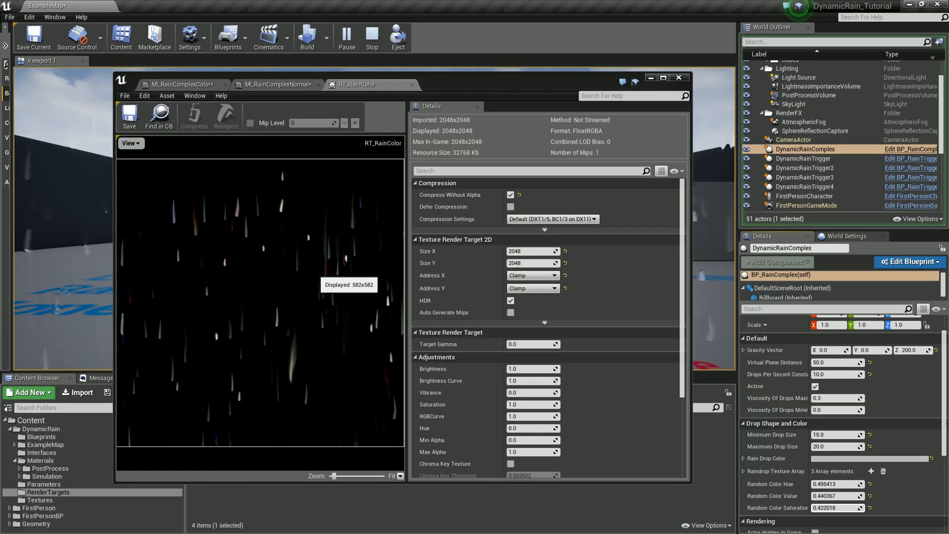
{"action": "left_click_drag", "start_coordinate": [460, 82], "coordinate": [489, 72]}
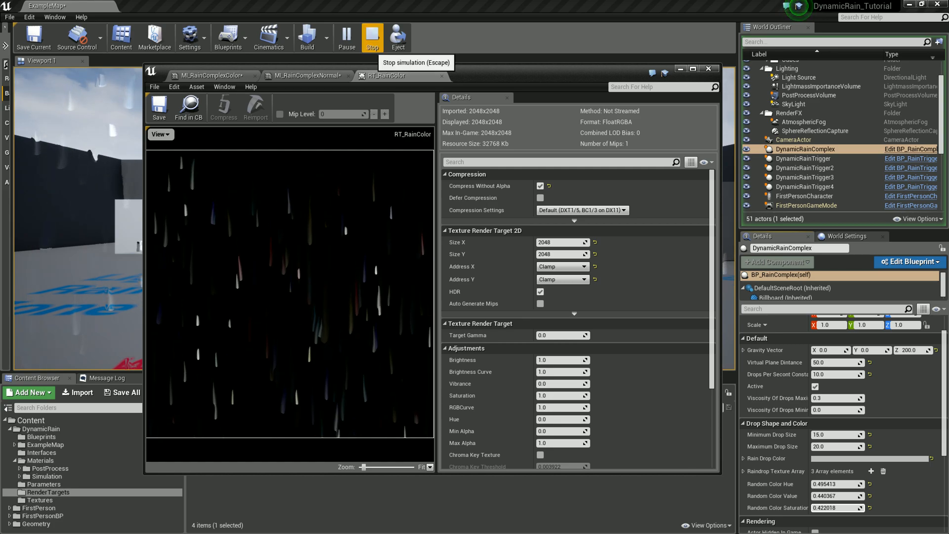
{"action": "left_click", "coordinate": [372, 38]}
{"action": "left_click_drag", "start_coordinate": [544, 75], "coordinate": [462, 87]}
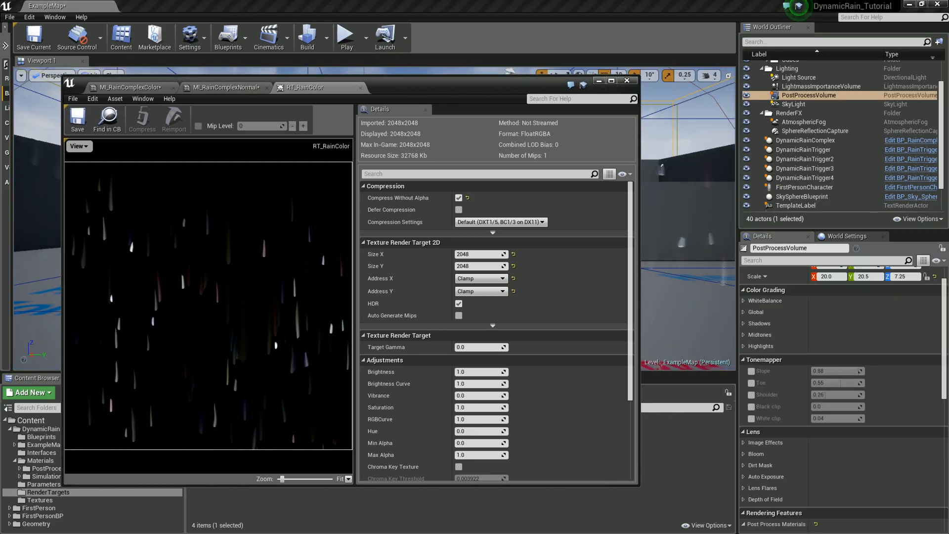
Step: Set the weight of the MI_ScreenRainComplexAdd post process material in the PostProcessVolume to 0 and minimize the render target window
{"action": "scroll", "coordinate": [821, 113], "scroll_direction": "up", "scroll_amount": 1}
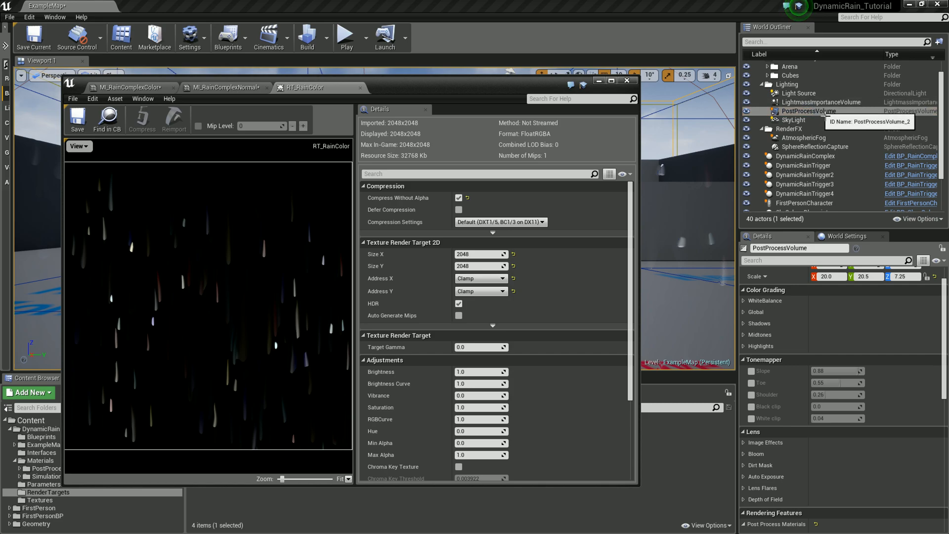
{"action": "scroll", "coordinate": [840, 395], "scroll_direction": "down", "scroll_amount": 5}
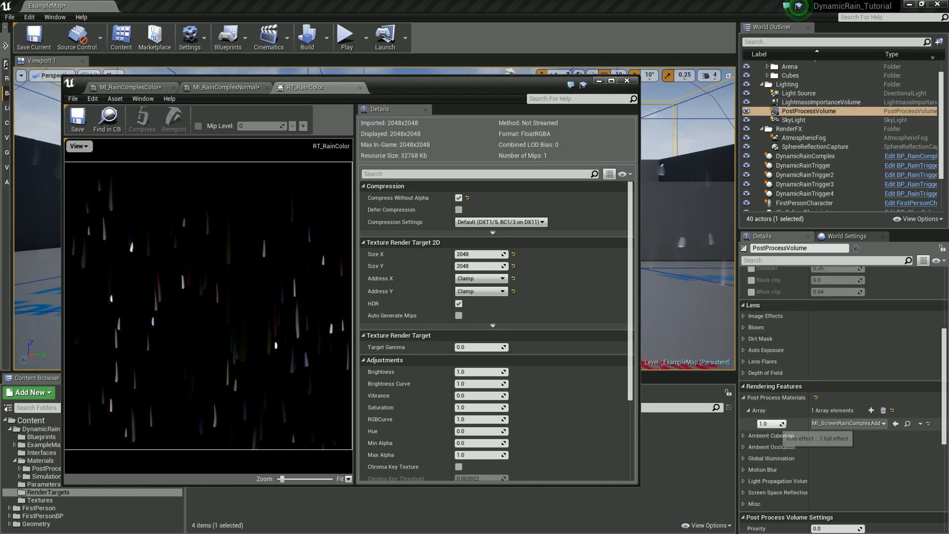
{"action": "left_click", "coordinate": [770, 424]}
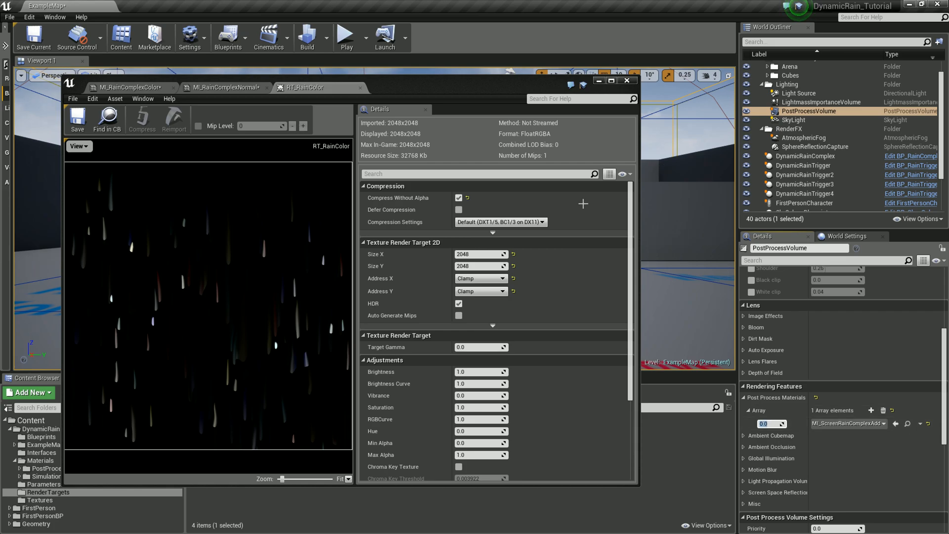
{"action": "left_click_drag", "start_coordinate": [425, 81], "coordinate": [480, 97]}
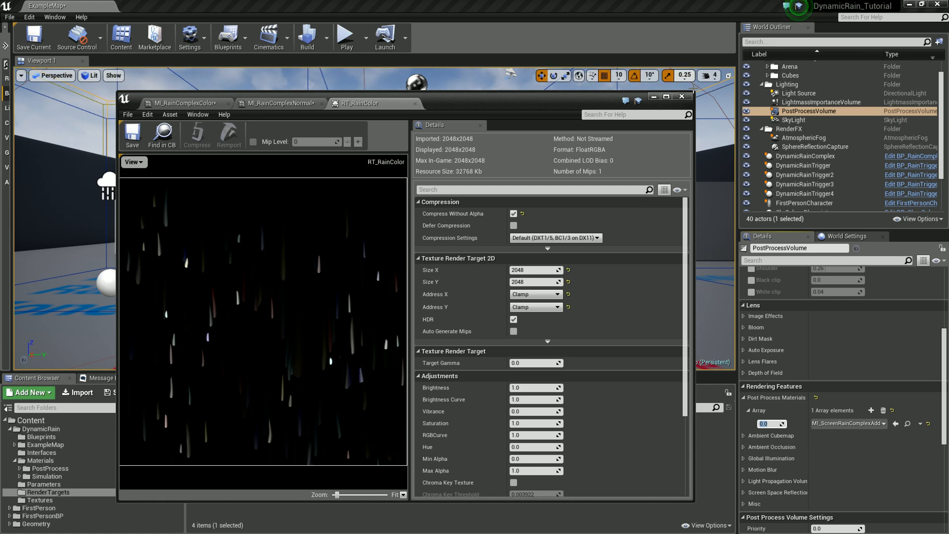
{"action": "left_click", "coordinate": [655, 97]}
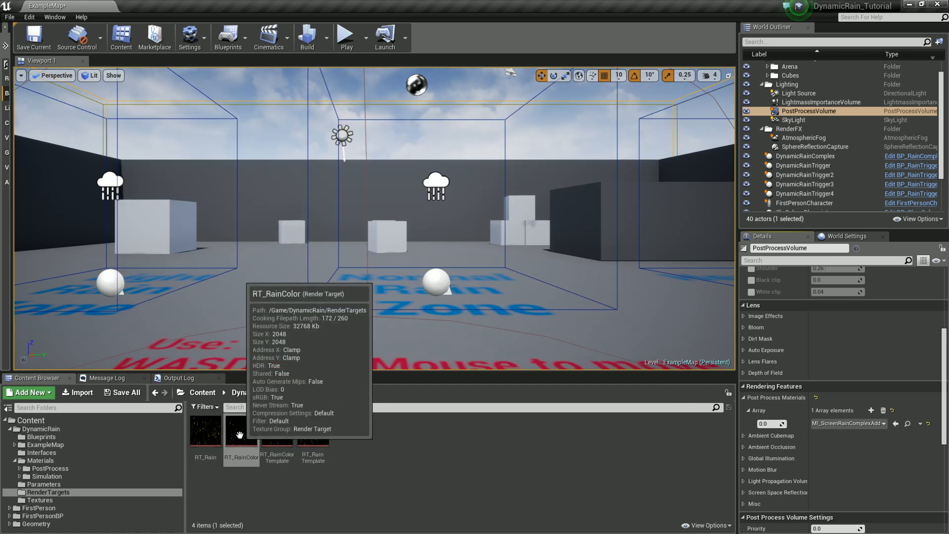
Step: Enable the PostProcessVolume's Dirt Mask Intensity at 2.0 and use RT_RainColor as its Dirt Mask Texture
{"action": "scroll", "coordinate": [827, 388], "scroll_direction": "up", "scroll_amount": 1}
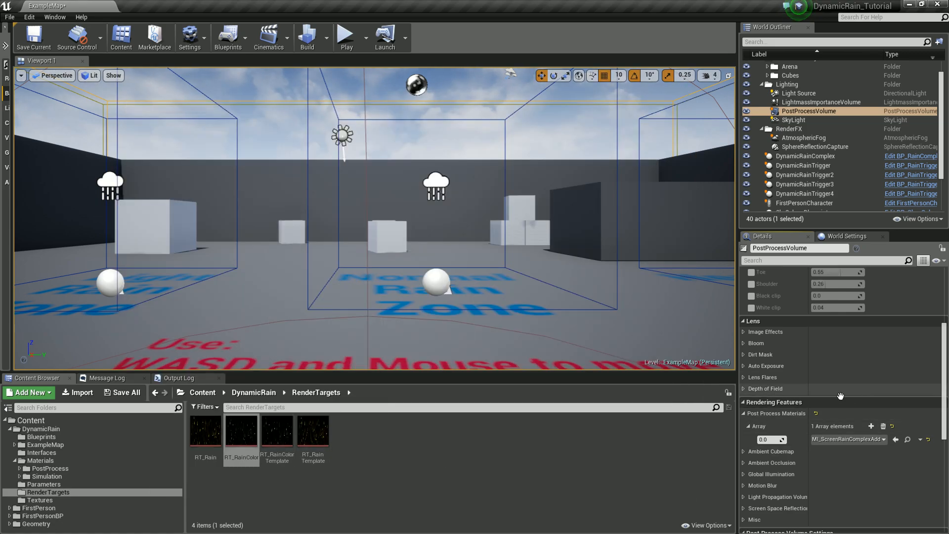
{"action": "left_click", "coordinate": [760, 355]}
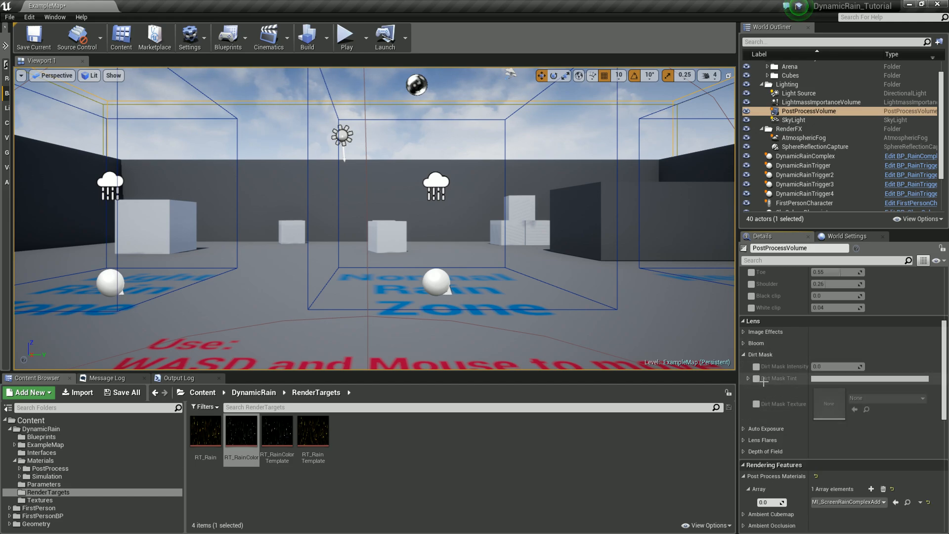
{"action": "left_click", "coordinate": [756, 366]}
{"action": "left_click", "coordinate": [756, 404]}
{"action": "left_click_drag", "start_coordinate": [226, 442], "coordinate": [861, 416]}
{"action": "left_click", "coordinate": [826, 368]}
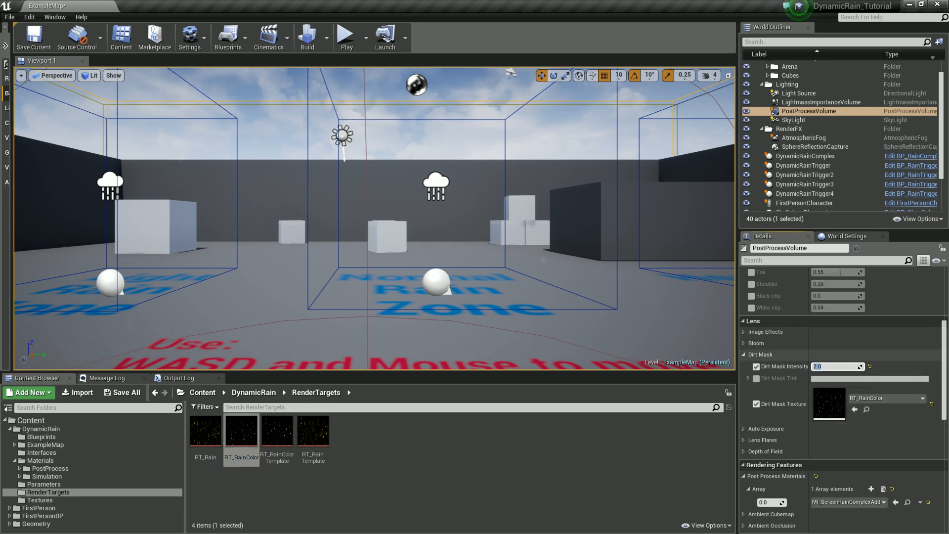
Step: Play the level and walk around the arena to examine the rain as a lens dirt mask
{"action": "left_click", "coordinate": [346, 35]}
{"action": "left_click", "coordinate": [539, 255]}
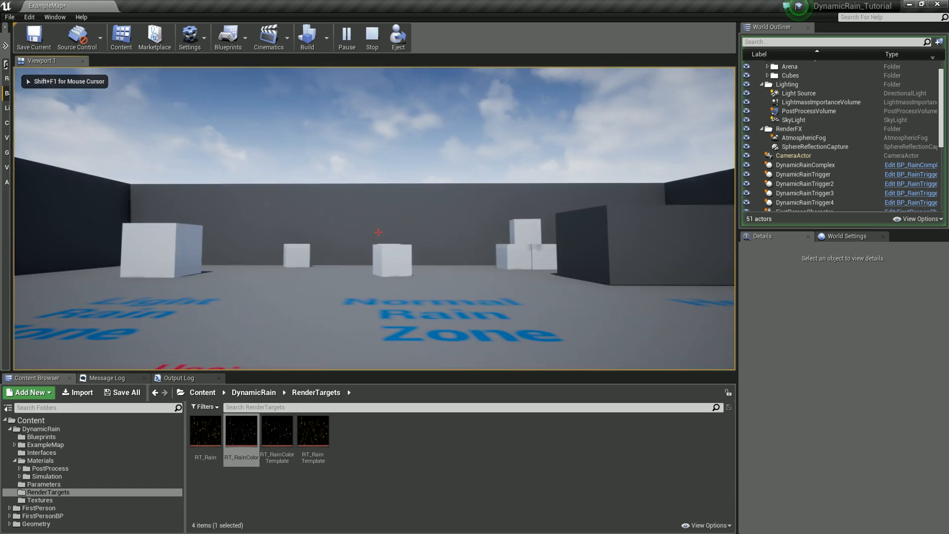
{"action": "key", "text": "w"}
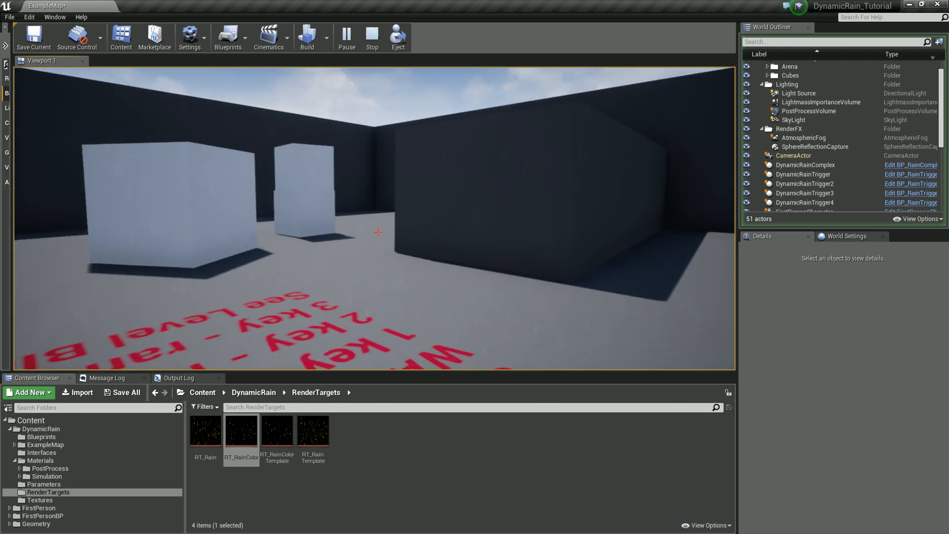
{"action": "key", "text": "Escape"}
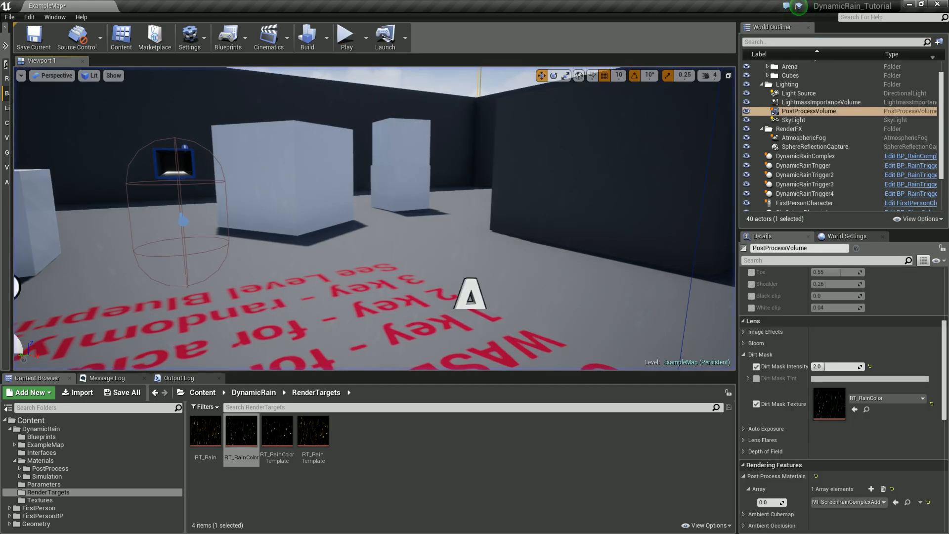
Step: Locate the material of cube EditorCube20, open BaseMaterial in the material editor and move its window clear of the content folders
{"action": "left_click", "coordinate": [302, 197]}
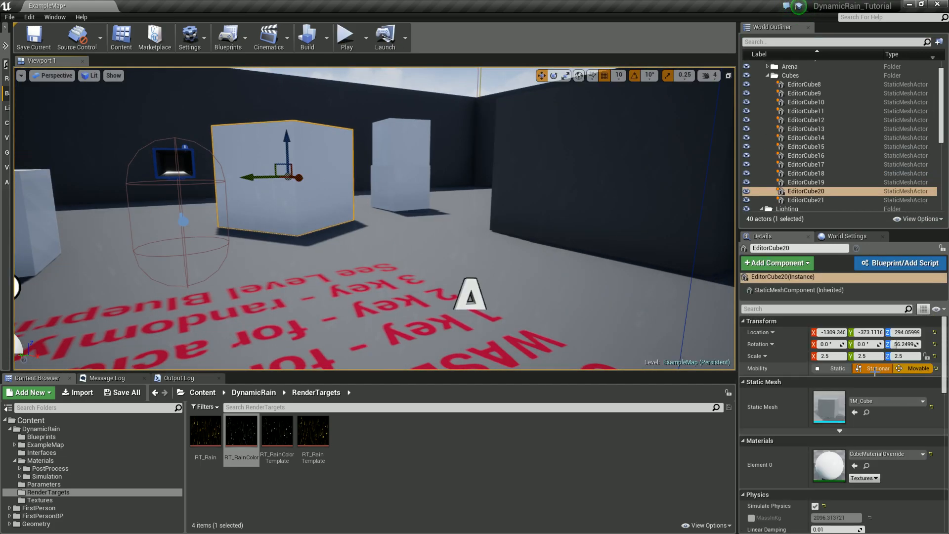
{"action": "left_click", "coordinate": [867, 466]}
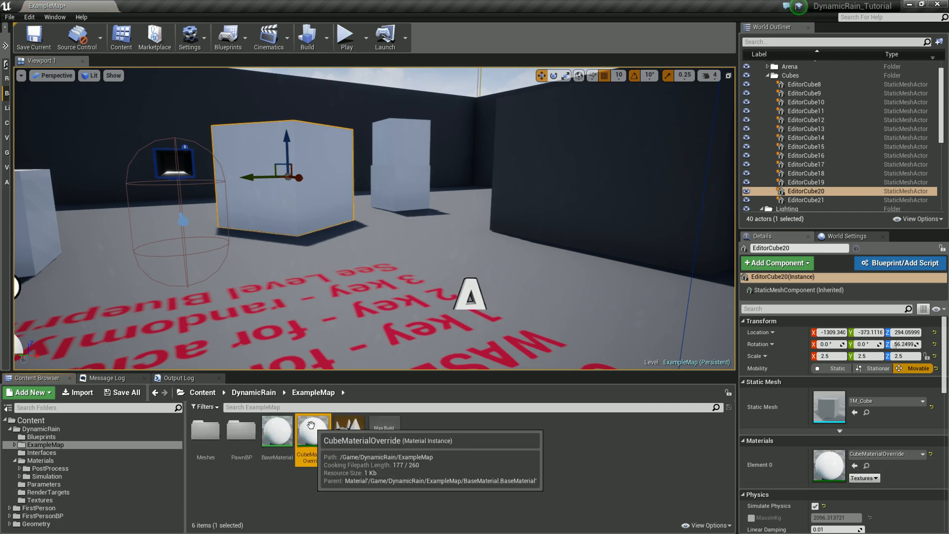
{"action": "double_click", "coordinate": [277, 430]}
{"action": "scroll", "coordinate": [652, 281], "scroll_direction": "down", "scroll_amount": 2}
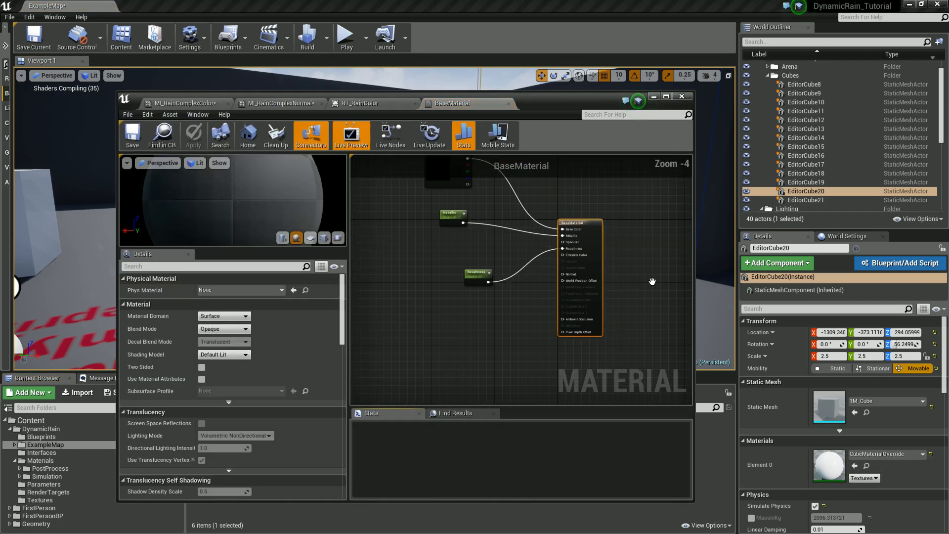
{"action": "scroll", "coordinate": [502, 210], "scroll_direction": "up", "scroll_amount": 2}
{"action": "right_click_drag", "start_coordinate": [559, 239], "coordinate": [525, 283]}
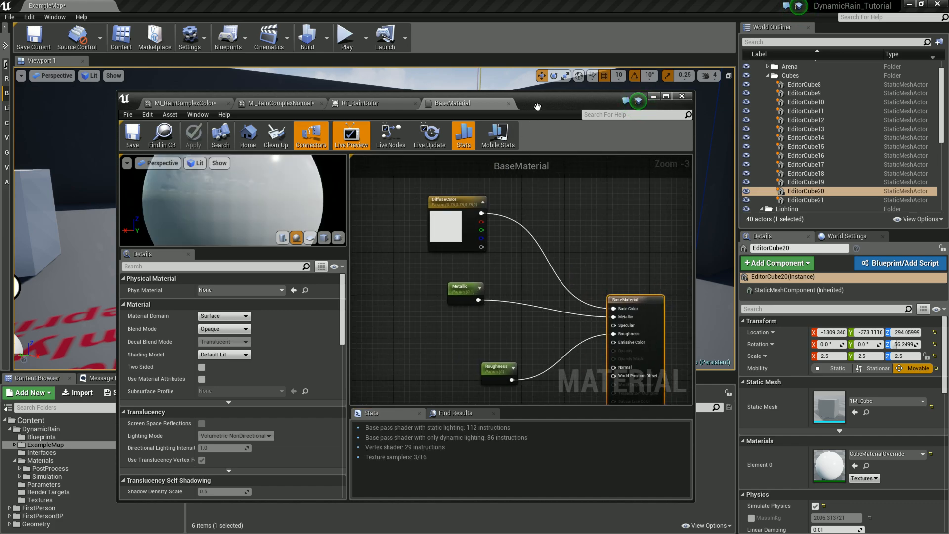
{"action": "left_click_drag", "start_coordinate": [538, 107], "coordinate": [705, 34]}
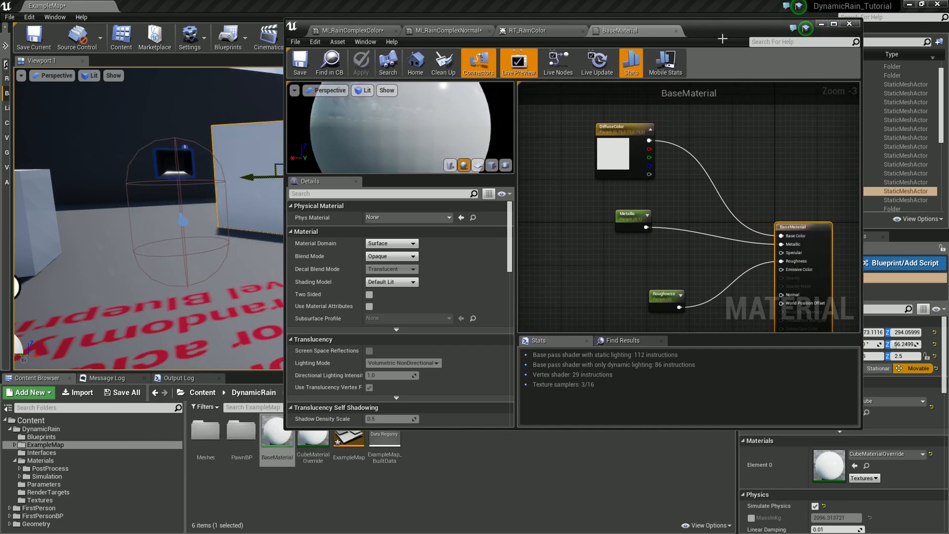
Step: Add RT_RainColor from the RenderTargets folder as a texture sample in BaseMaterial and connect it to Base Color
{"action": "left_click", "coordinate": [48, 493]}
{"action": "left_click", "coordinate": [241, 438]}
{"action": "left_click_drag", "start_coordinate": [311, 419], "coordinate": [781, 236]}
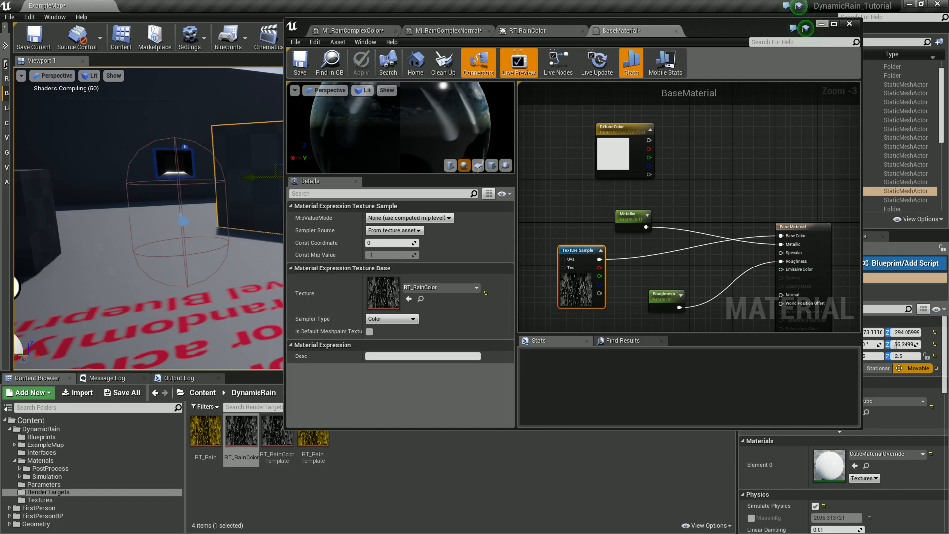
Step: Play the level and walk up to the cubes to examine the rain texture on their surfaces, and stop the session
{"action": "left_click", "coordinate": [821, 23]}
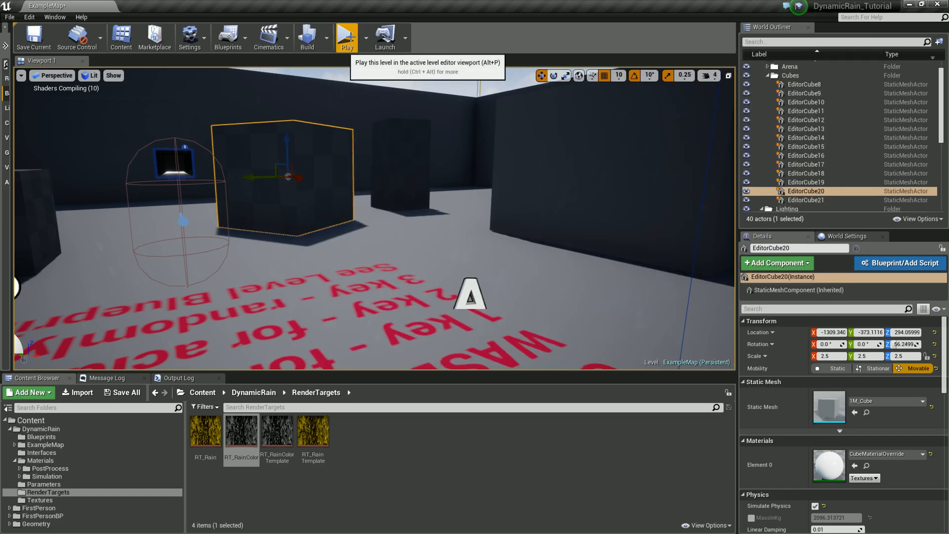
{"action": "left_click", "coordinate": [346, 38]}
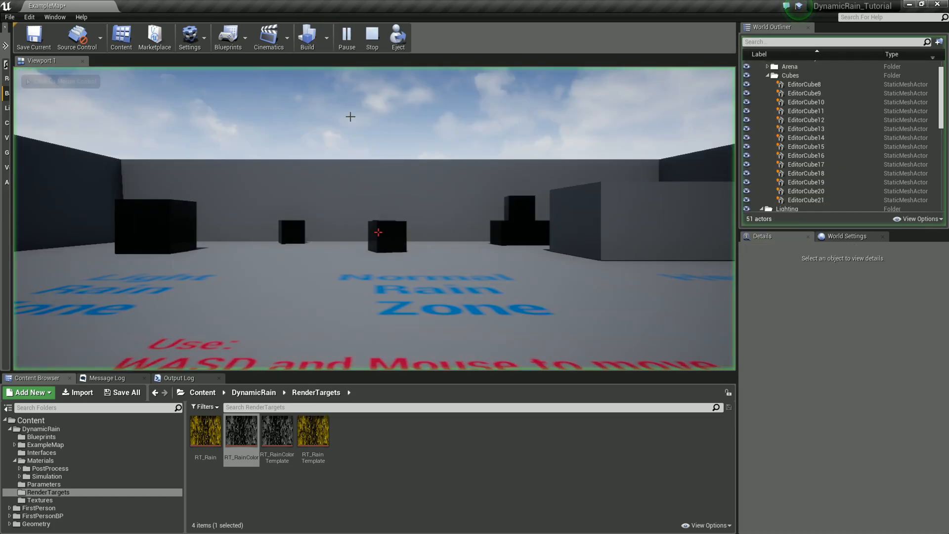
{"action": "left_click", "coordinate": [360, 199]}
{"action": "key", "text": "w"}
{"action": "key", "text": "w"}
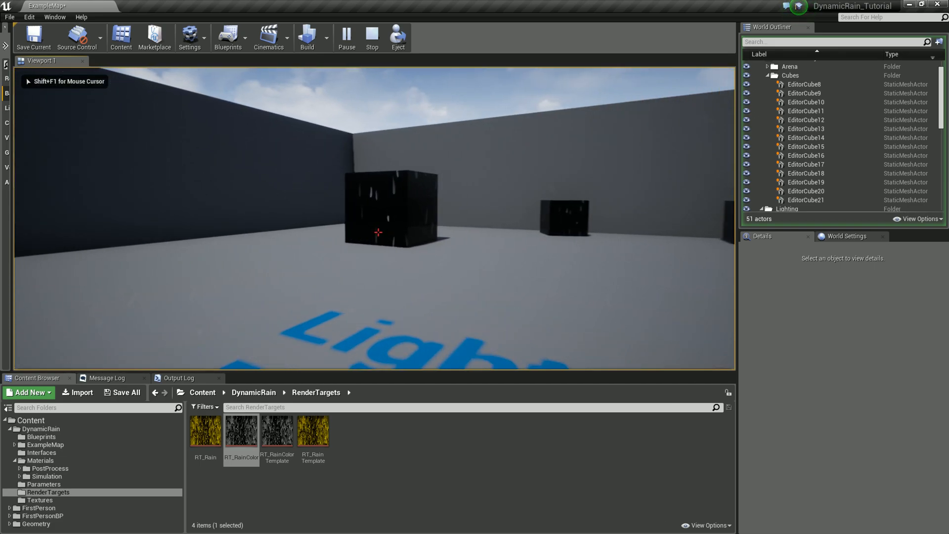
{"action": "key", "text": "w"}
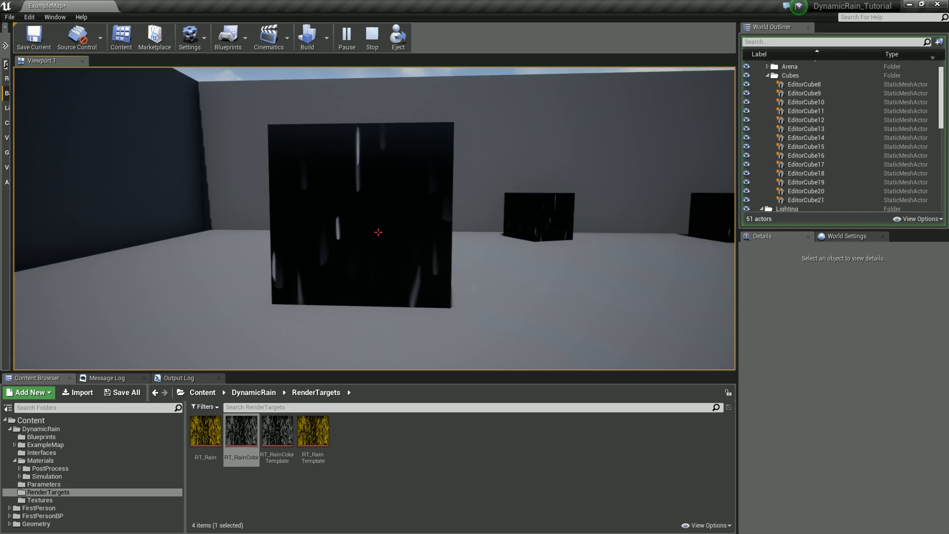
{"action": "key", "text": "Escape"}
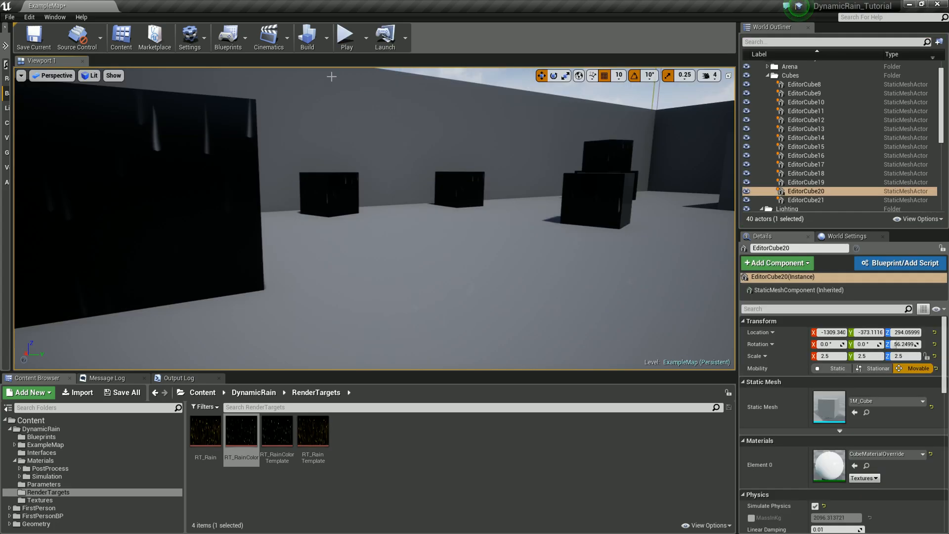
Step: Open the Level Blueprint in a maximized window and examine the Splash node in the Add Blood Splash section of the Event Graph
{"action": "left_click", "coordinate": [252, 44]}
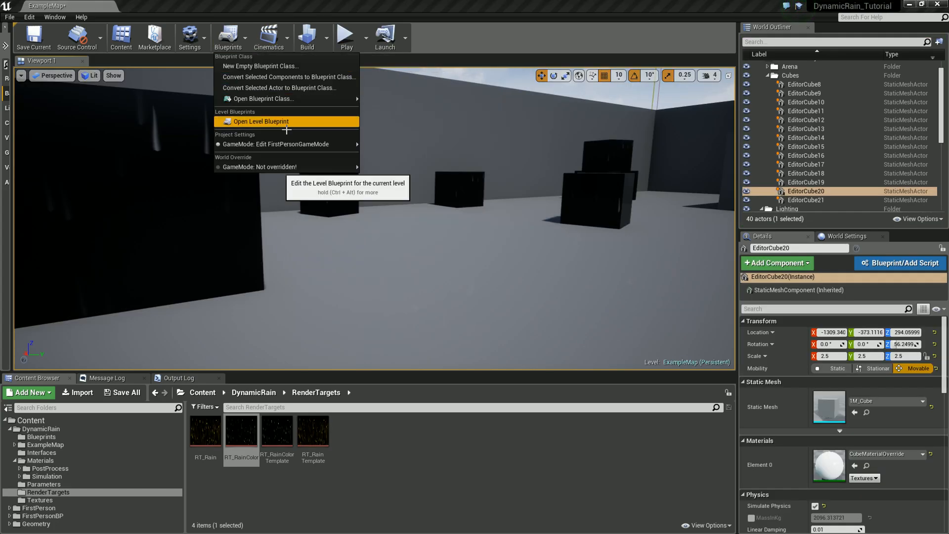
{"action": "left_click", "coordinate": [287, 121]}
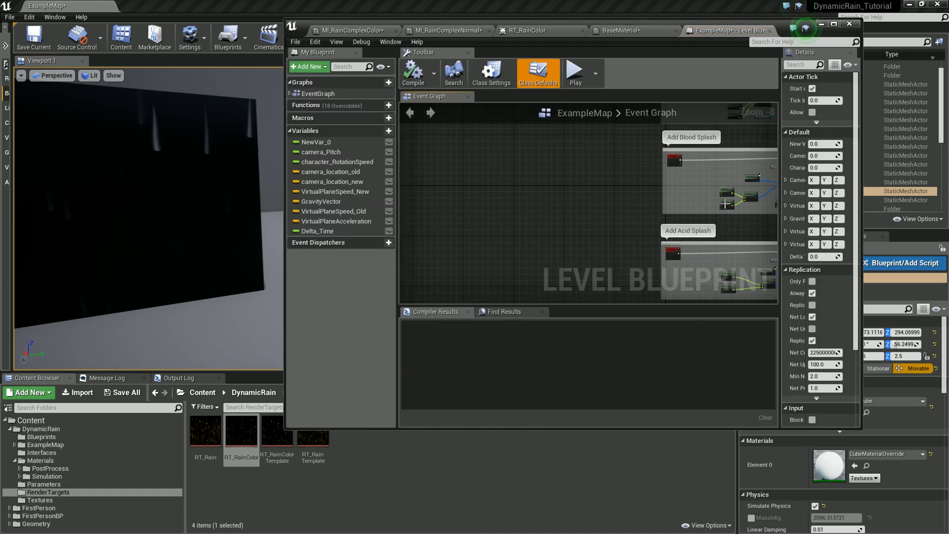
{"action": "left_click_drag", "start_coordinate": [730, 30], "coordinate": [643, 30]}
{"action": "left_click", "coordinate": [834, 23]}
{"action": "right_click_drag", "start_coordinate": [683, 174], "coordinate": [650, 254]}
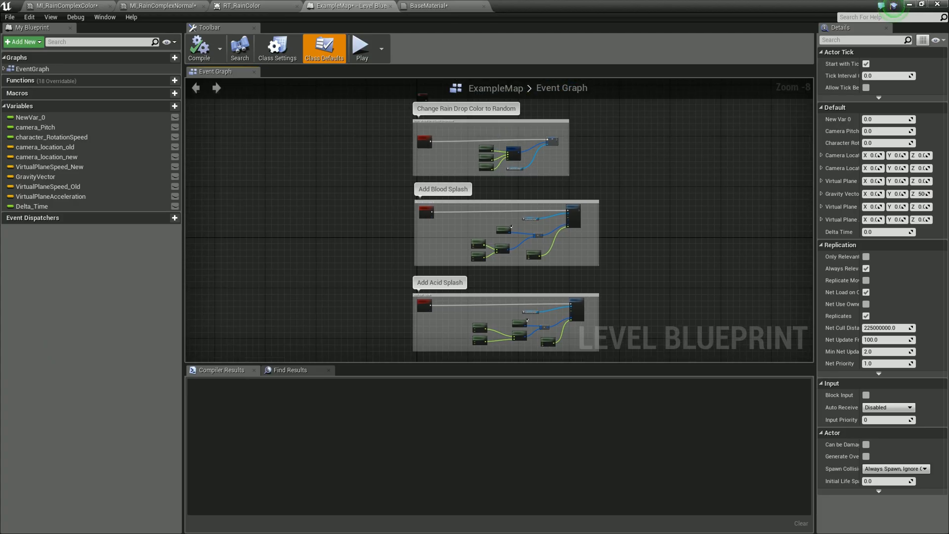
{"action": "scroll", "coordinate": [541, 247], "scroll_direction": "up", "scroll_amount": 4}
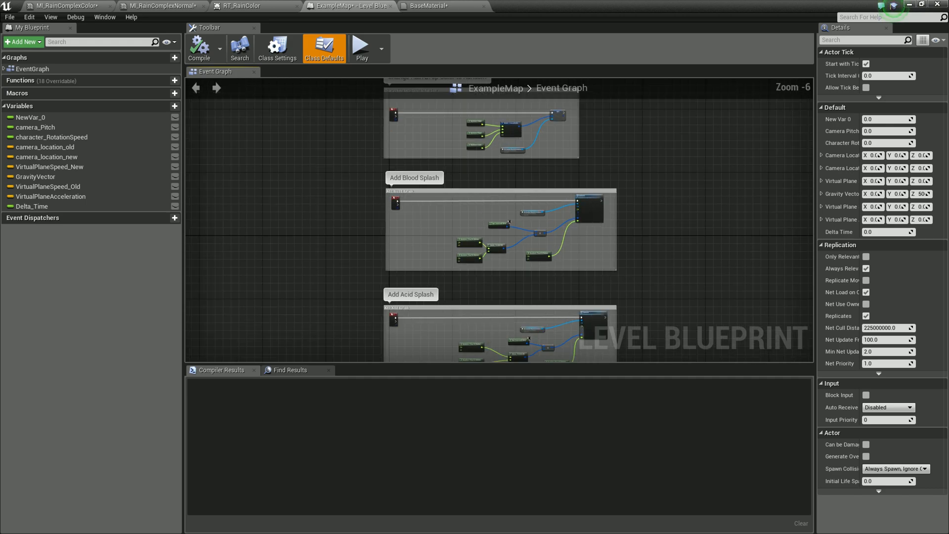
{"action": "scroll", "coordinate": [621, 144], "scroll_direction": "up", "scroll_amount": 4}
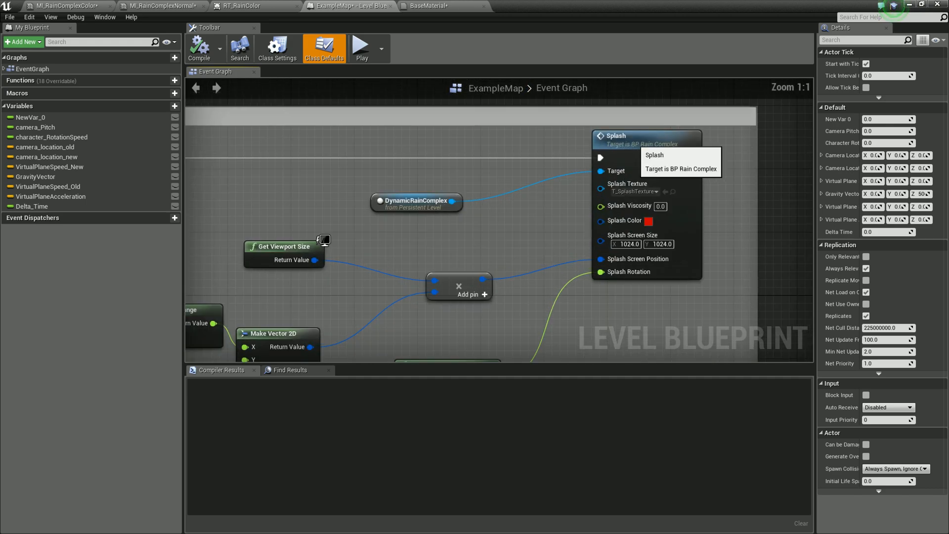
Step: Compare the DynamicRainComplex reference node in the Event Graph with the matching actor in the World Outliner
{"action": "left_click_drag", "start_coordinate": [544, 5], "coordinate": [260, 43]}
{"action": "left_click", "coordinate": [769, 76]}
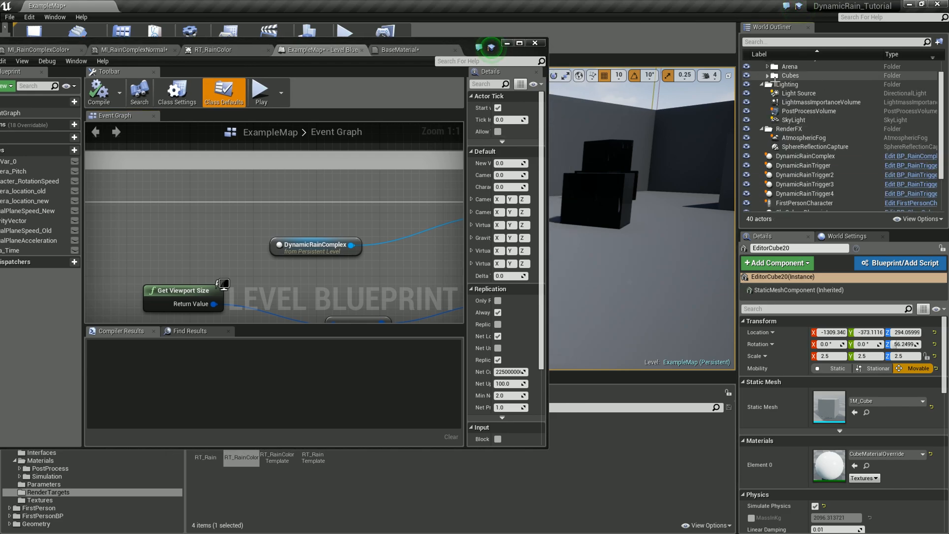
{"action": "double_click", "coordinate": [470, 50]}
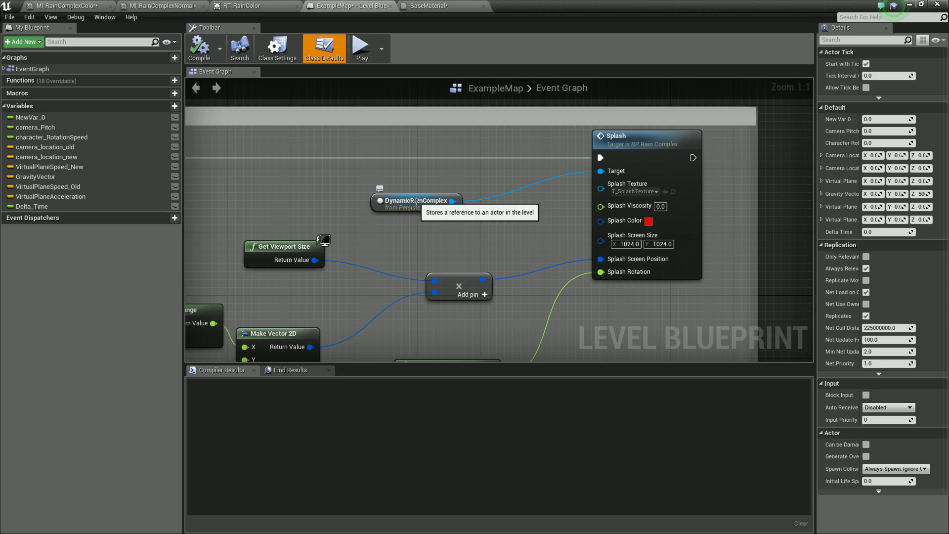
{"action": "right_click_drag", "start_coordinate": [416, 201], "coordinate": [365, 206]}
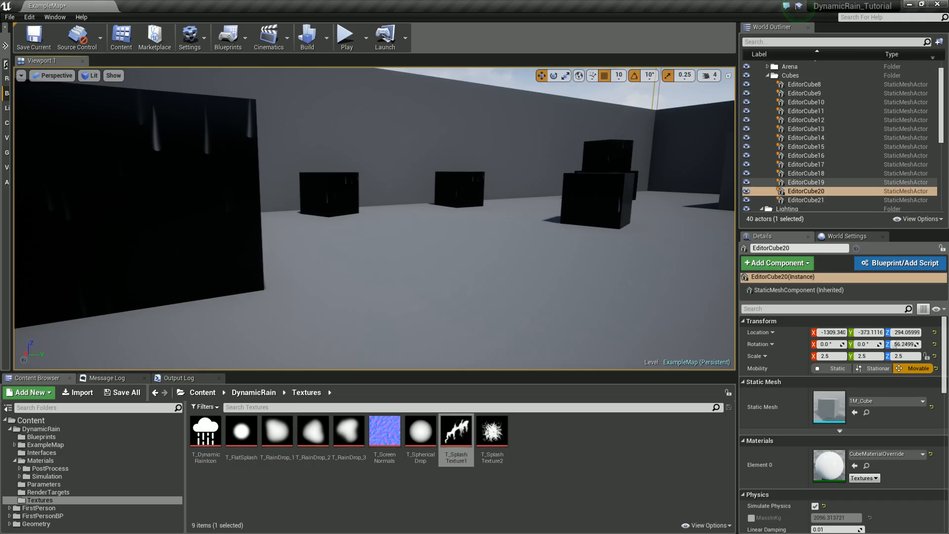
Step: Disable the PostProcessVolume's Dirt Mask Intensity and Dirt Mask Texture, and set the MI_ScreenRainComplexAdd post process material's weight to 1.0
{"action": "left_click", "coordinate": [767, 75]}
{"action": "left_click", "coordinate": [809, 110]}
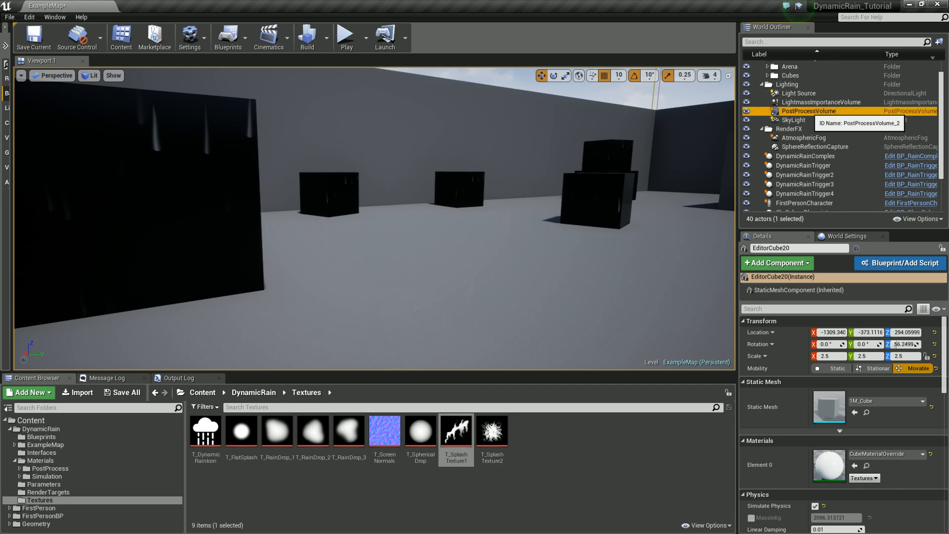
{"action": "scroll", "coordinate": [841, 395], "scroll_direction": "down", "scroll_amount": 5}
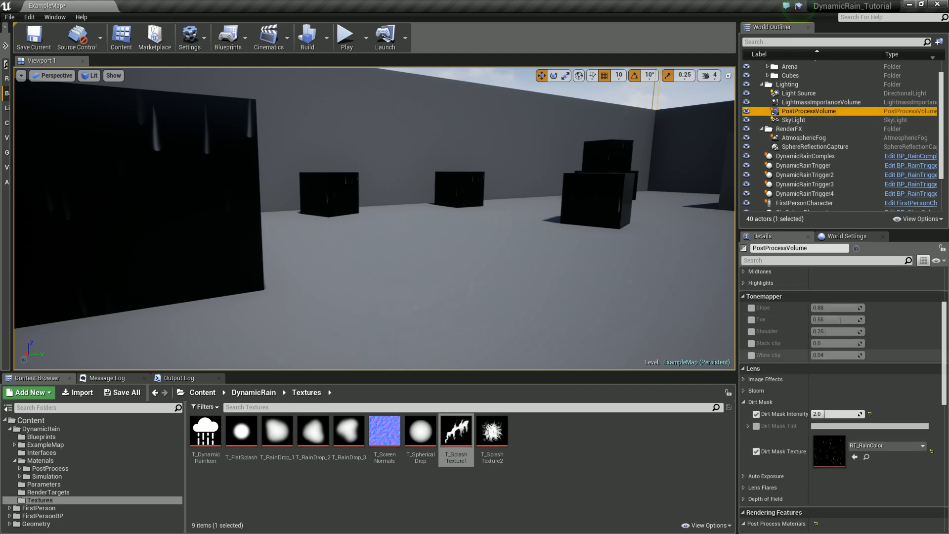
{"action": "left_click", "coordinate": [756, 366]}
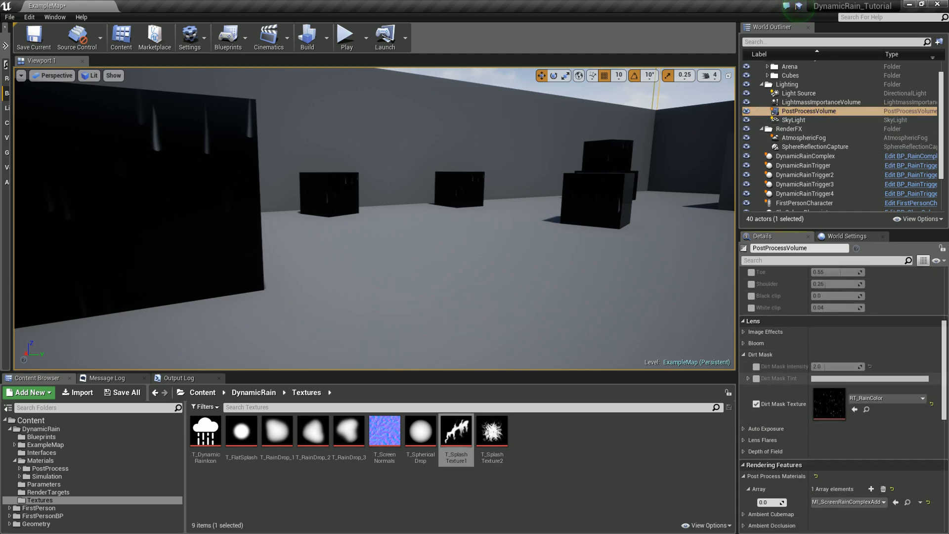
{"action": "left_click", "coordinate": [756, 404]}
{"action": "left_click", "coordinate": [772, 502]}
{"action": "type", "text": "1"}
{"action": "key", "text": "Return"}
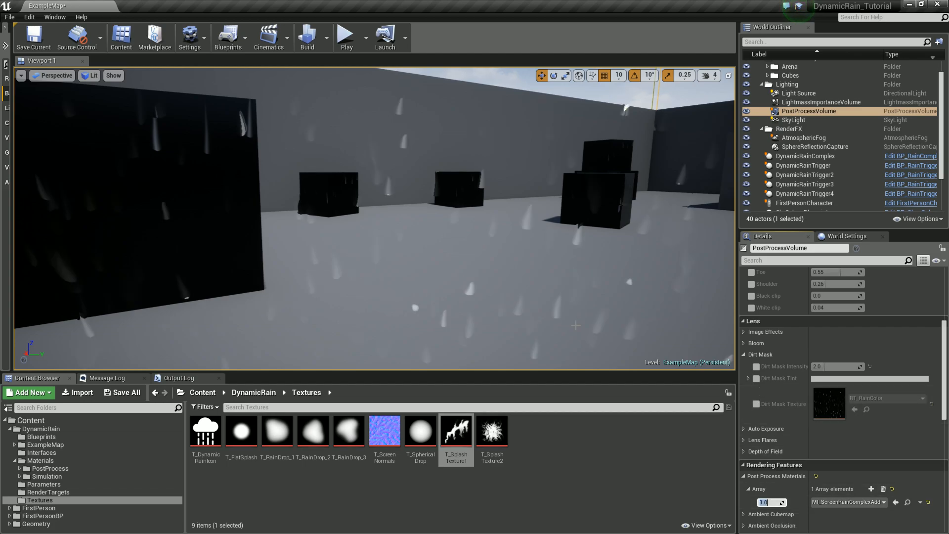
Step: Play the level to test the green acid splashes on screen, and look over T_SplashTexture1 and T_SplashTexture2 in the Textures folder
{"action": "left_click", "coordinate": [346, 36]}
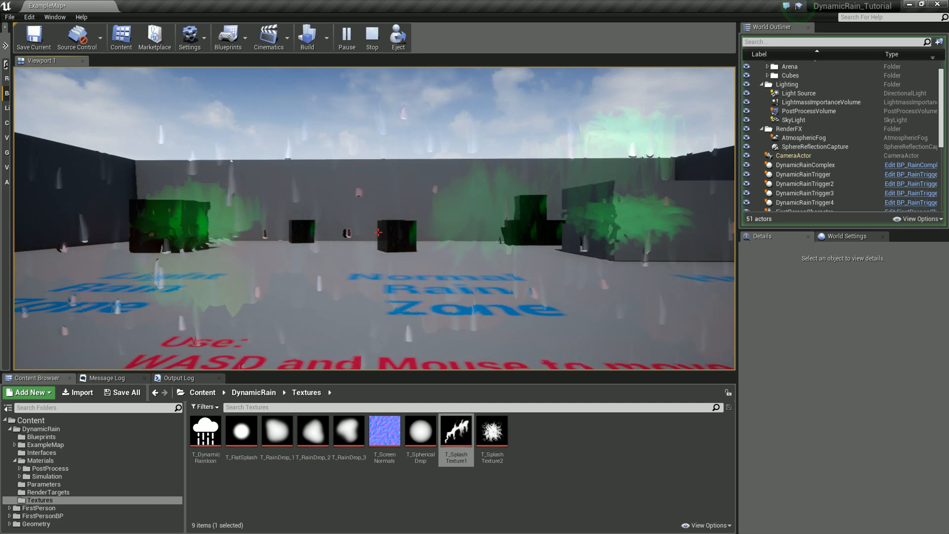
{"action": "key", "text": "Escape"}
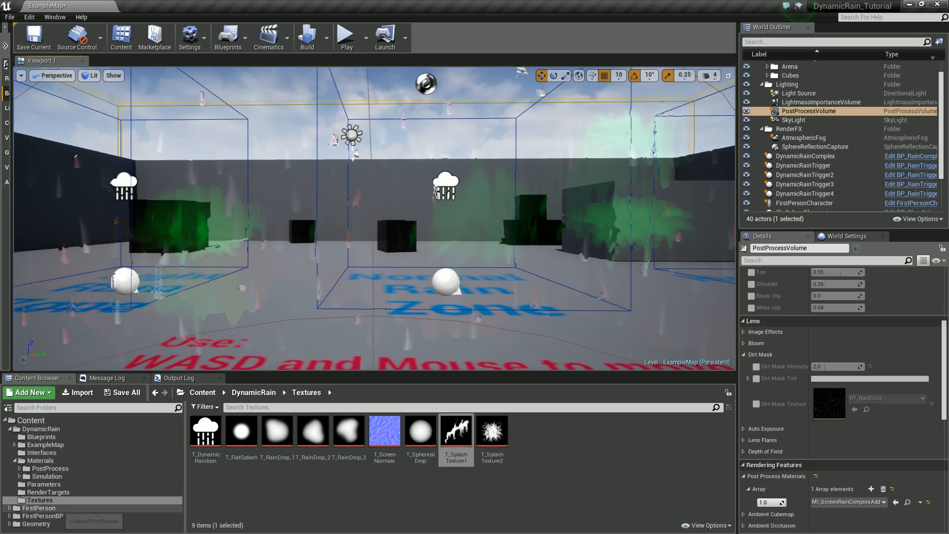
{"action": "left_click", "coordinate": [455, 432]}
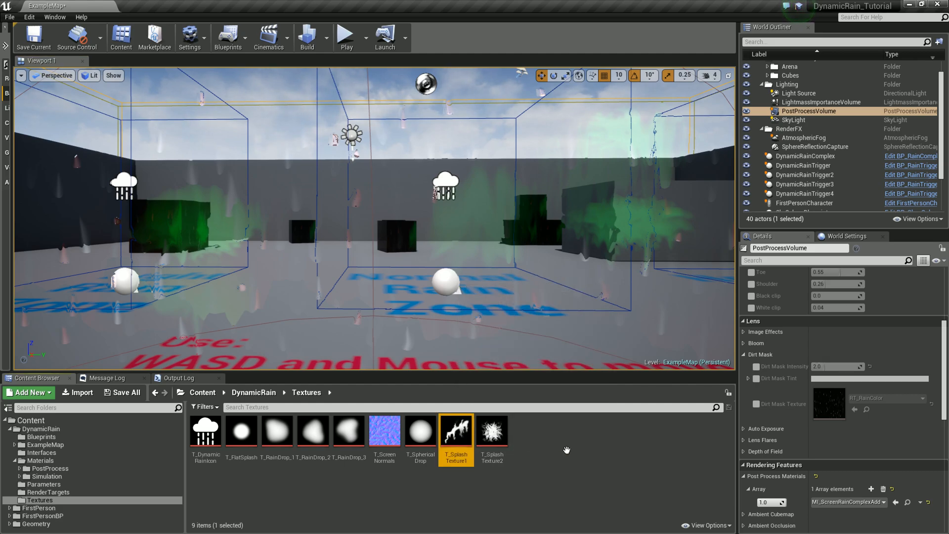
{"action": "left_click", "coordinate": [496, 426]}
{"action": "left_click", "coordinate": [570, 454]}
{"action": "left_click", "coordinate": [477, 430]}
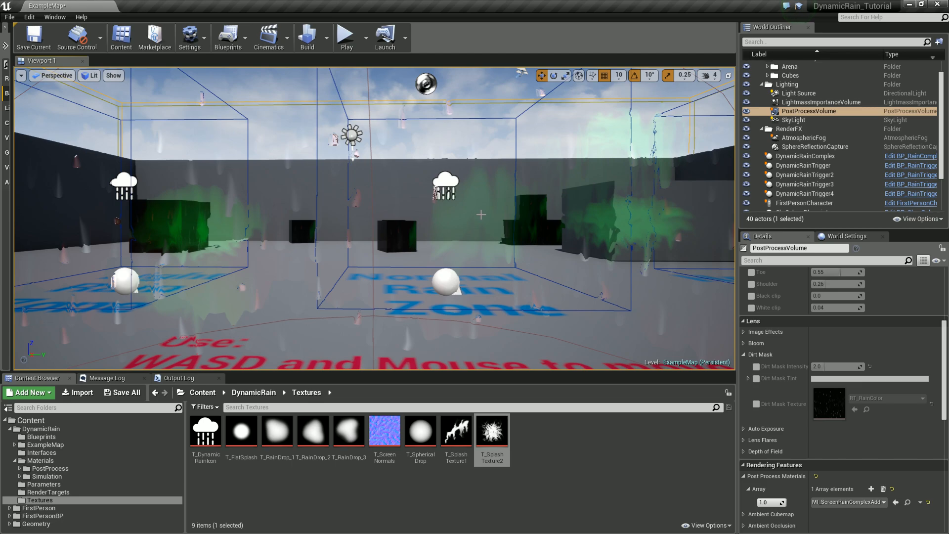